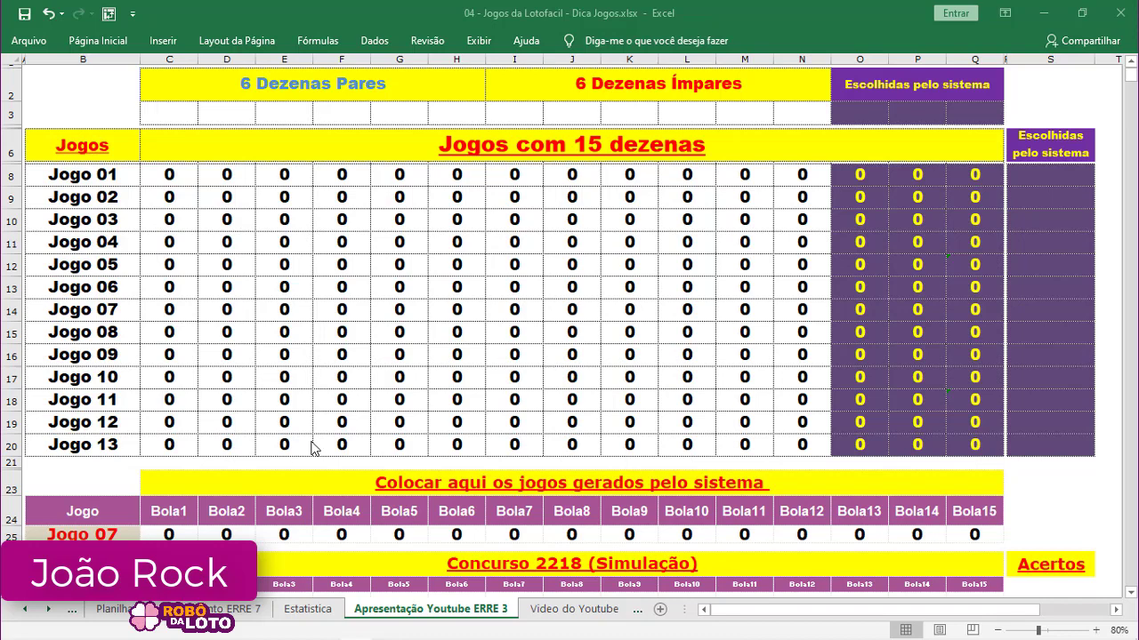
Enter the even numbers 2, 4, 6, 8, 10 and 12 in cells C3:H3 below the "6 Dezenas Pares" heading
click(179, 111)
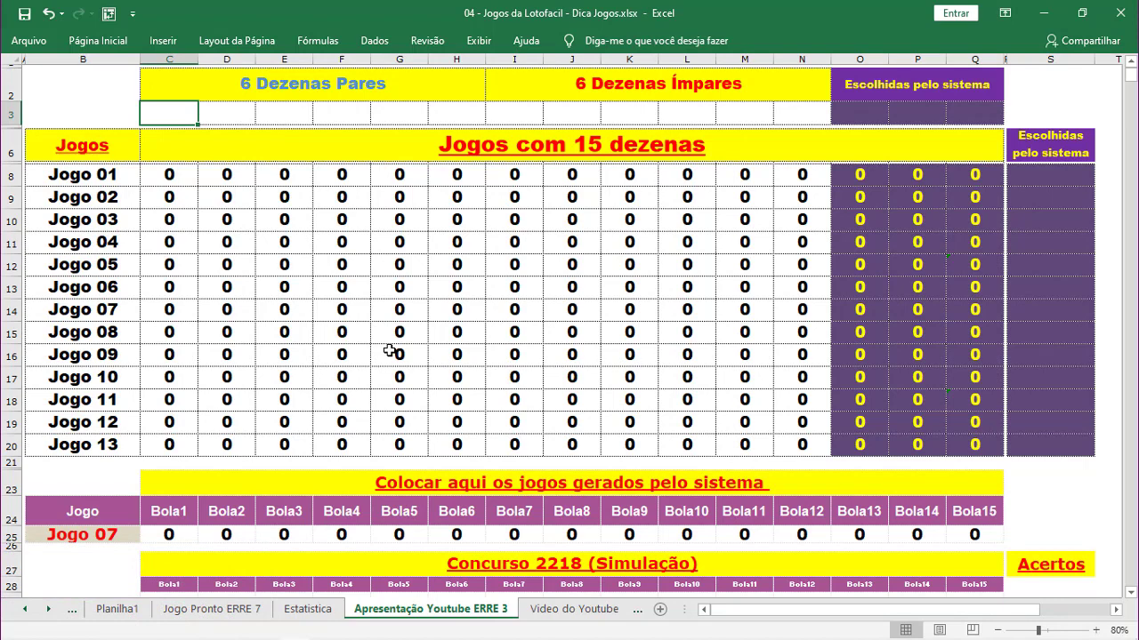
text(2)
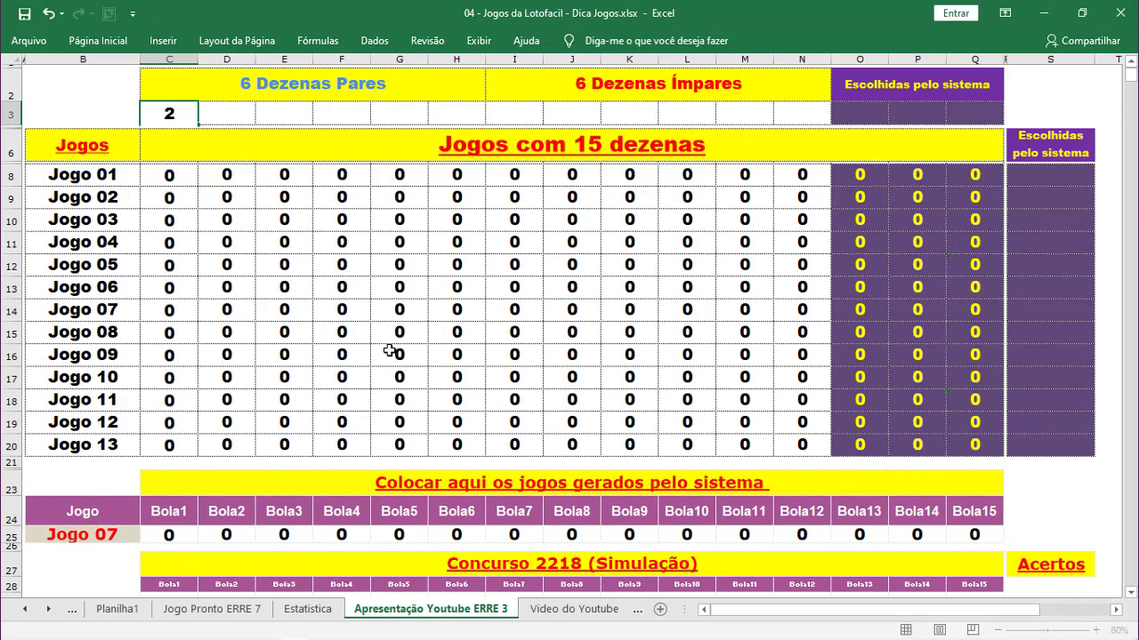
key(Tab)
text(4)
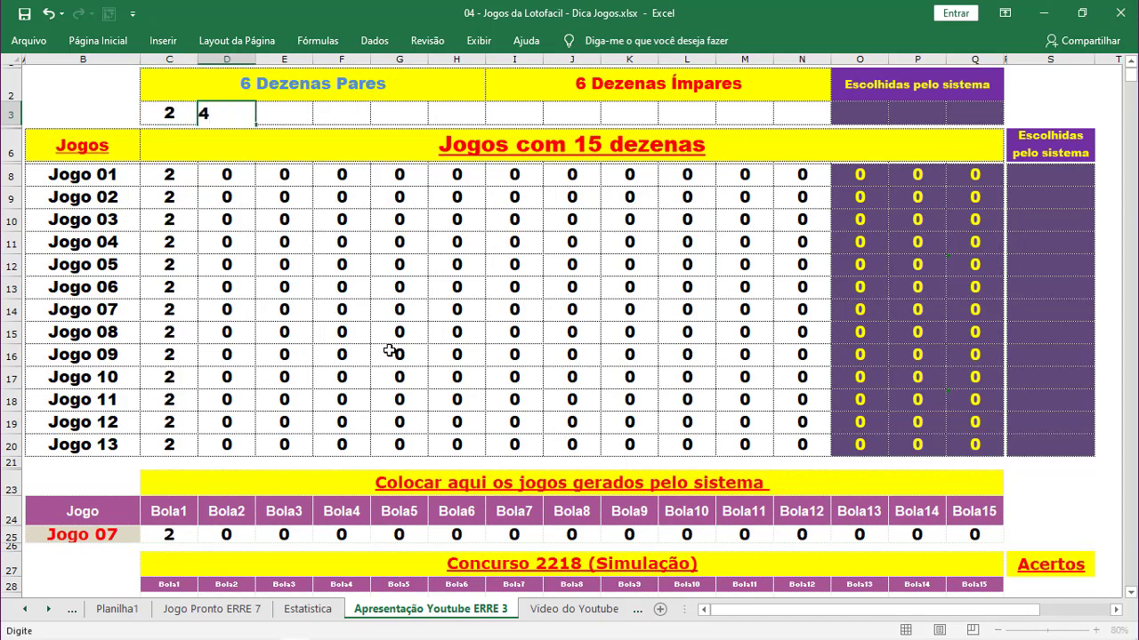
key(Tab)
text(6)
key(Tab)
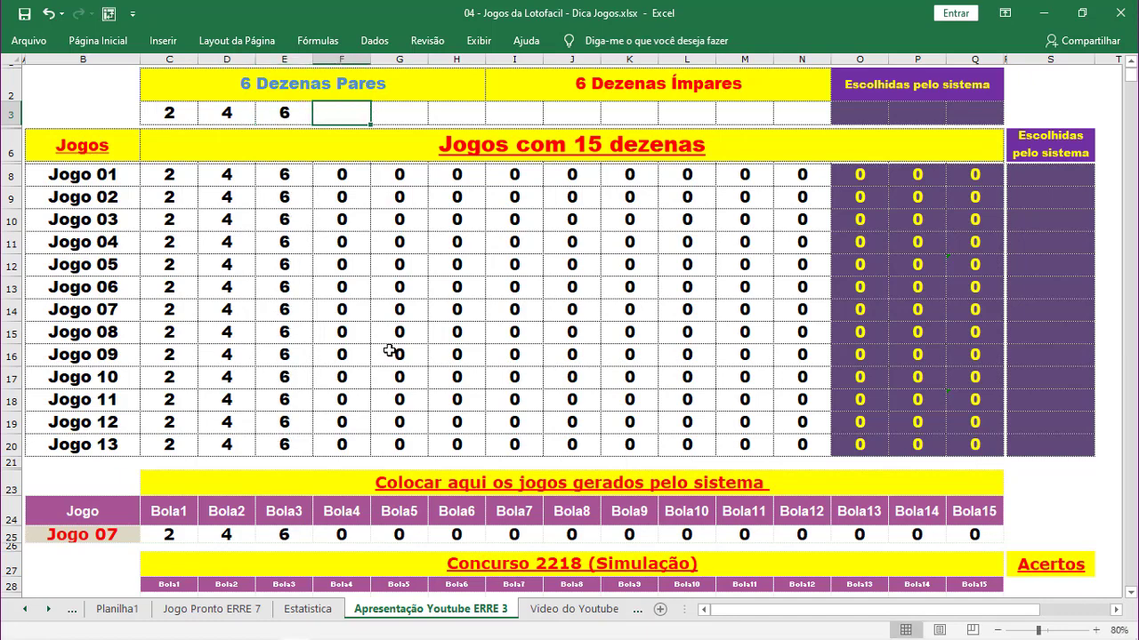
text(8)
key(Tab)
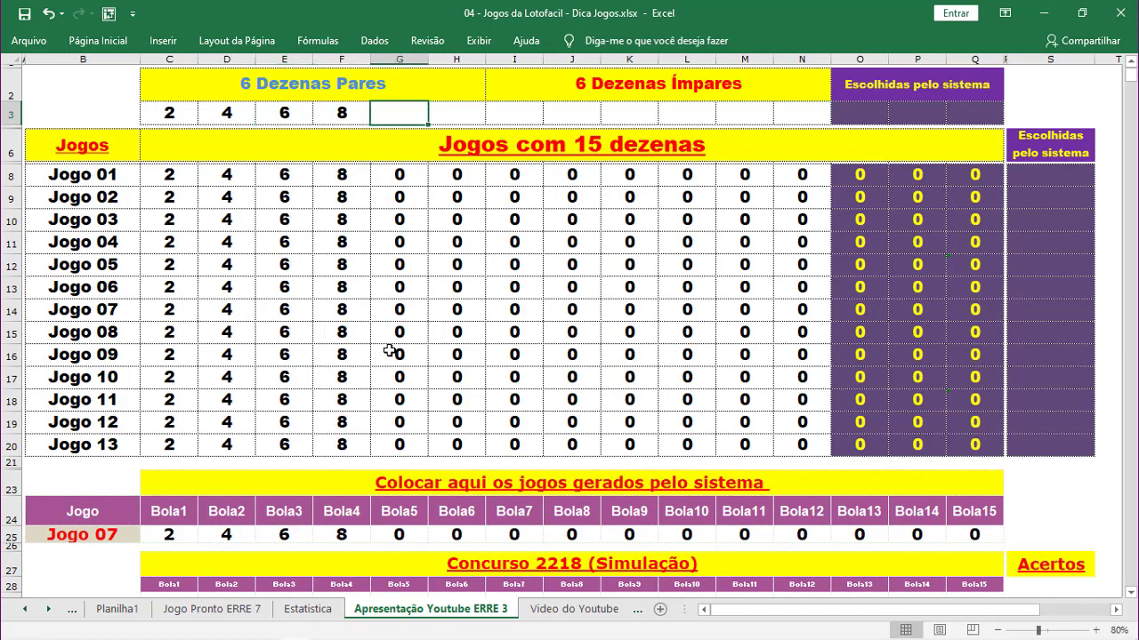
text(10)
key(Tab)
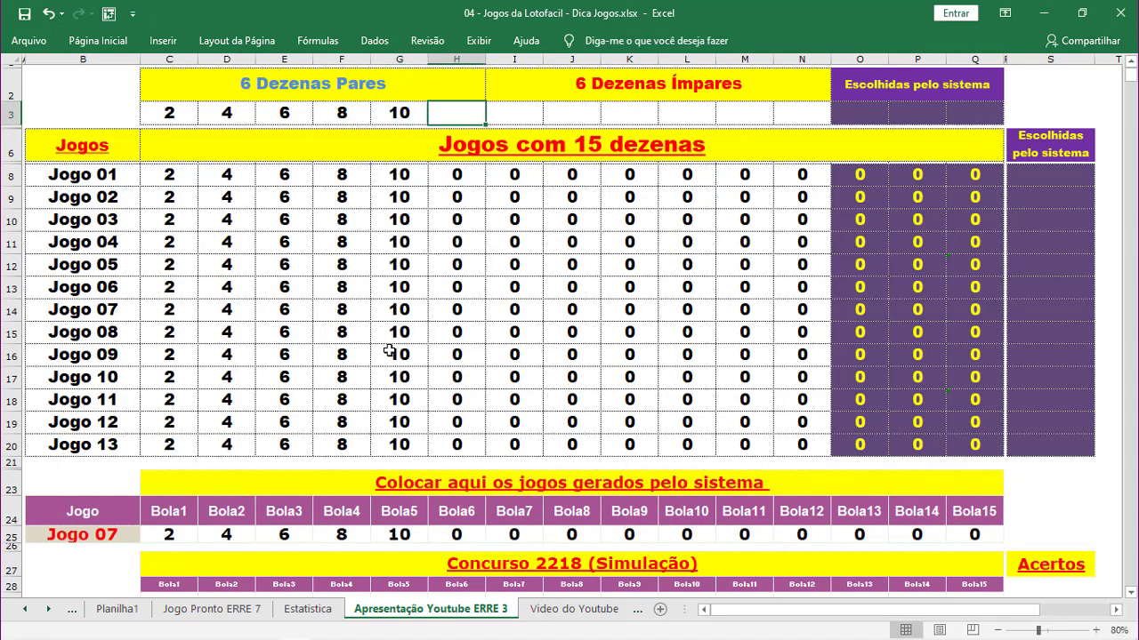
text(12)
key(Tab)
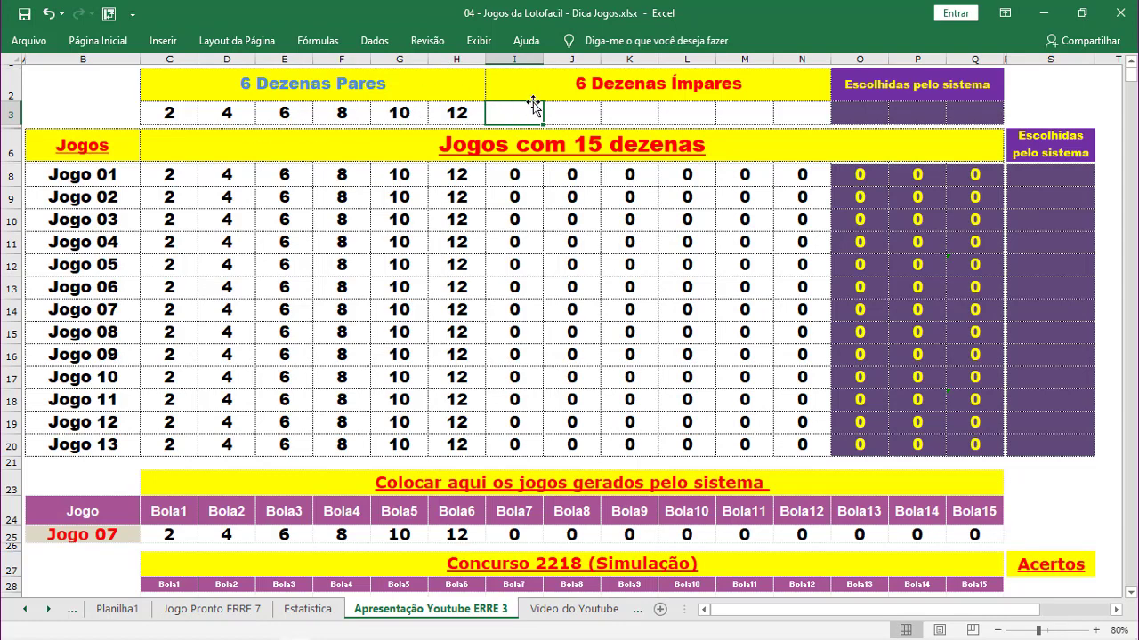
Enter the odd numbers 1, 3, 5, 7, 9 and 11 in cells I3:N3 below the "6 Dezenas Ímpares" heading
text(1)
key(Tab)
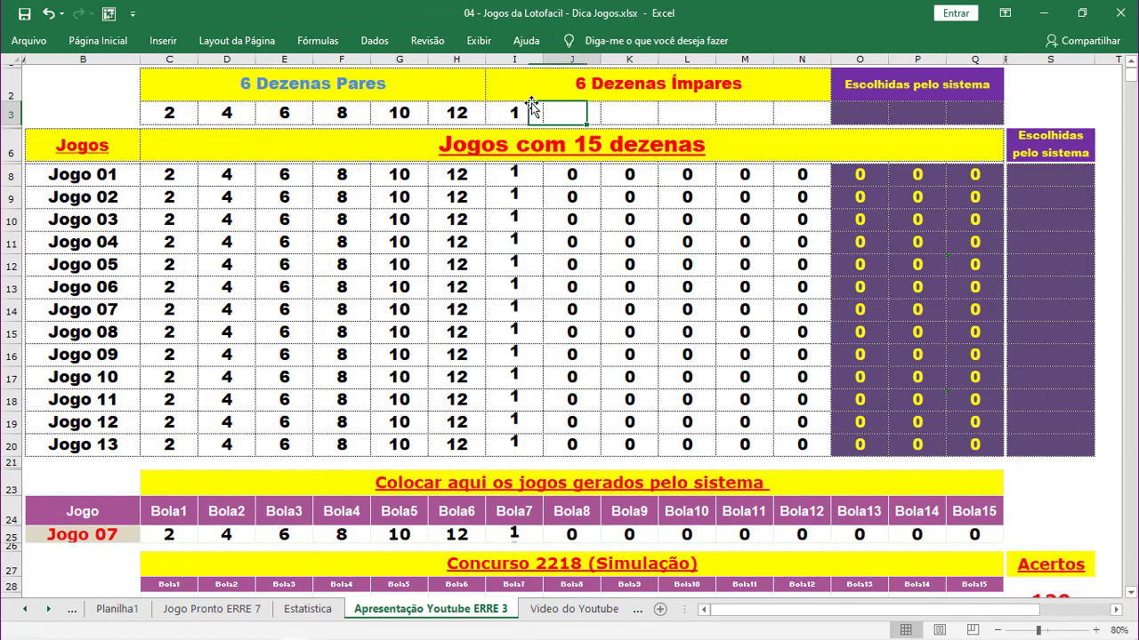
text(3)
key(Tab)
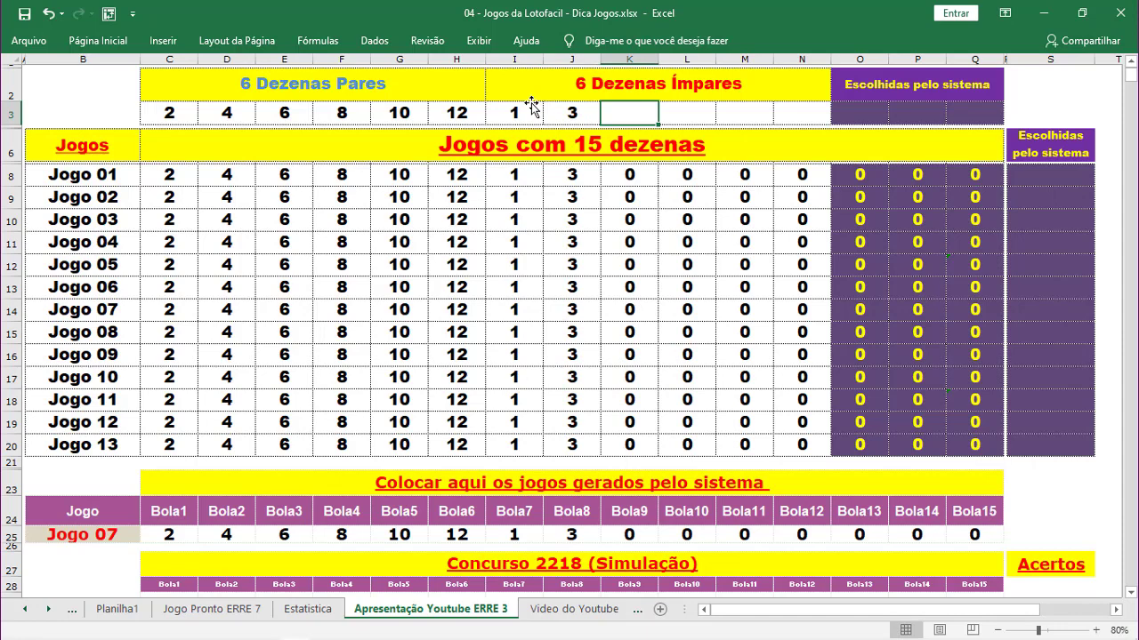
text(5)
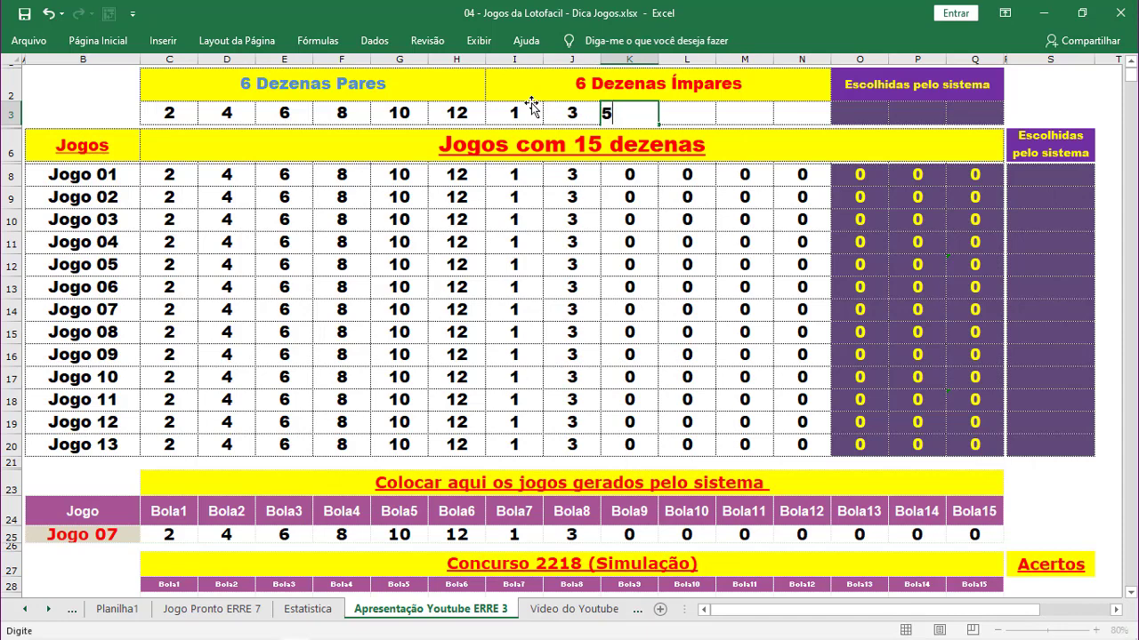
key(Tab)
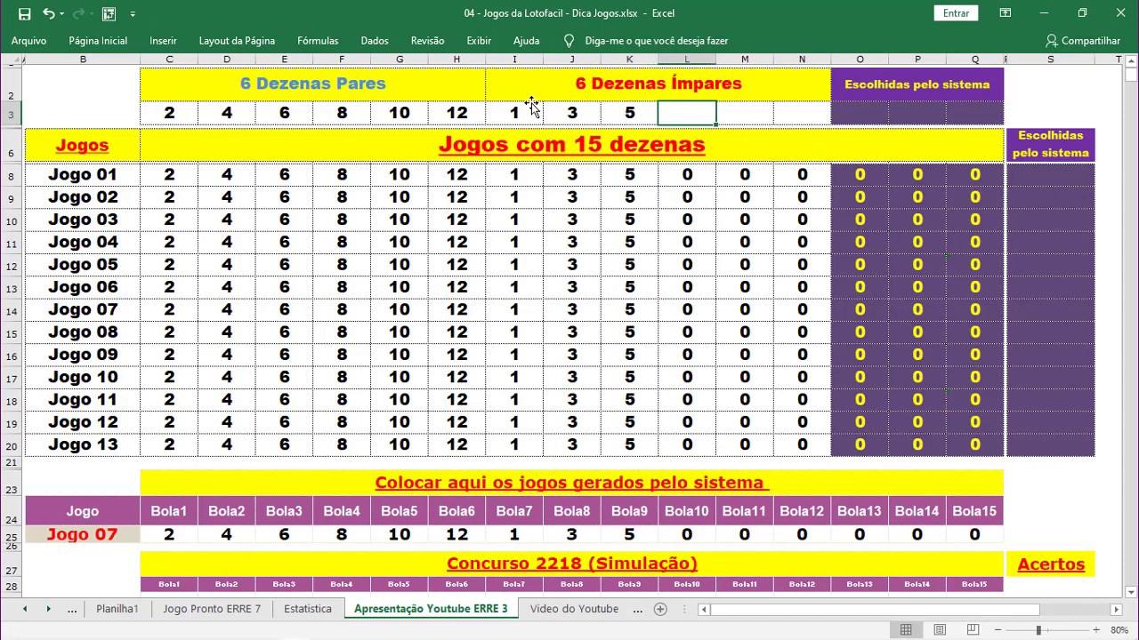
text(7)
key(Tab)
text(9)
key(Tab)
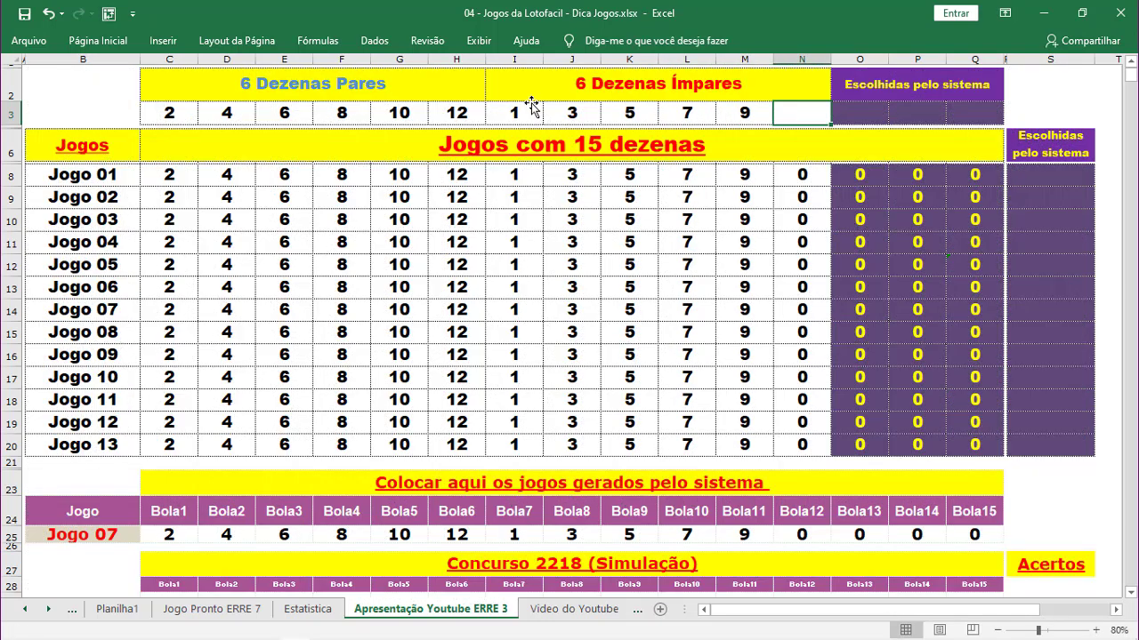
text(11)
key(Tab)
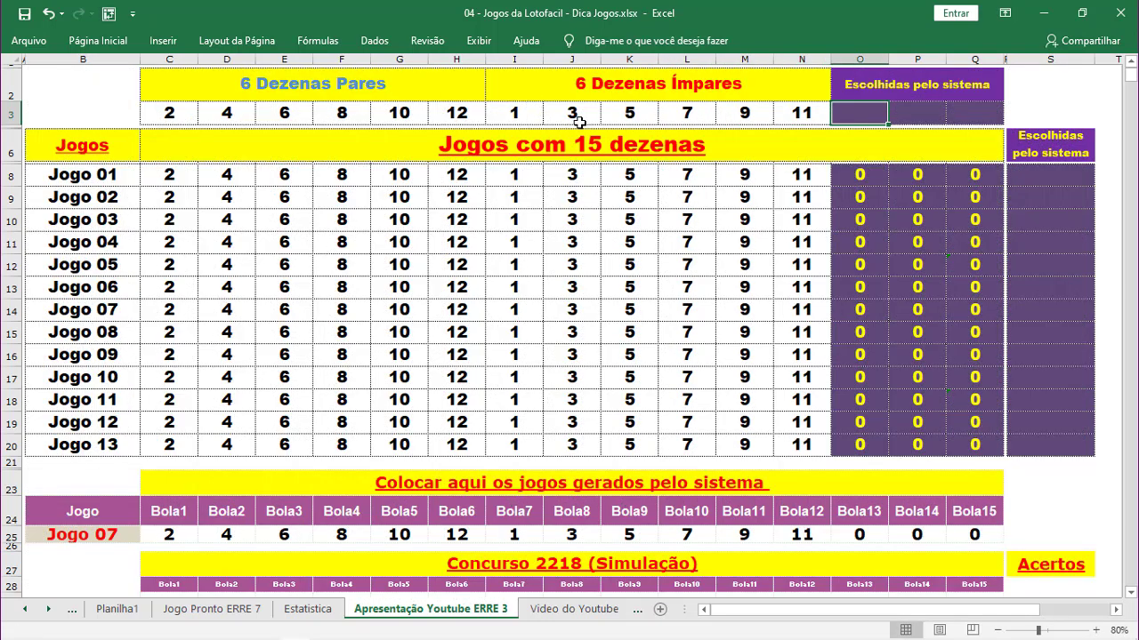
click(470, 113)
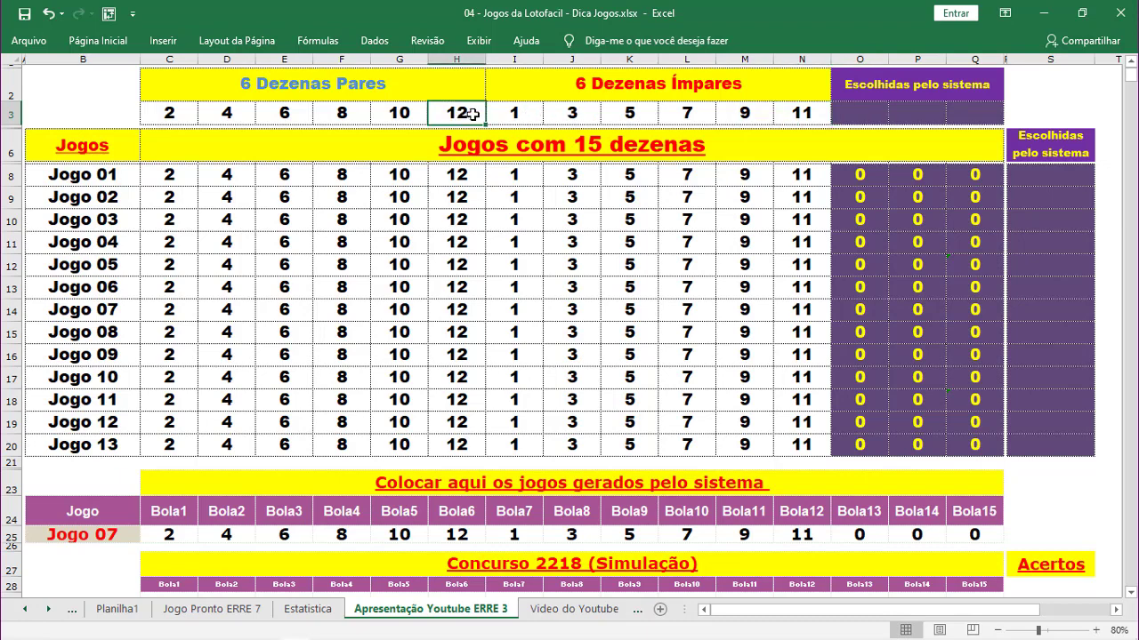
drag(470, 114, 503, 110)
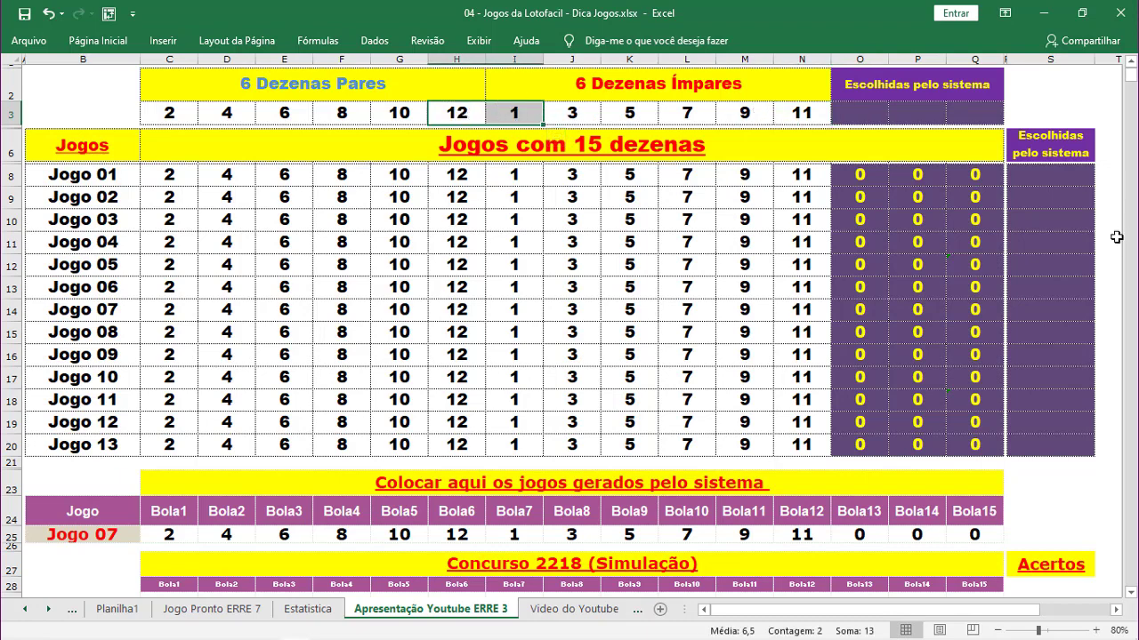
Enter 13 and 14 in S8:S9 under "Escolhidas pelo sistema" and extend the series down to 25 in S20
click(1050, 175)
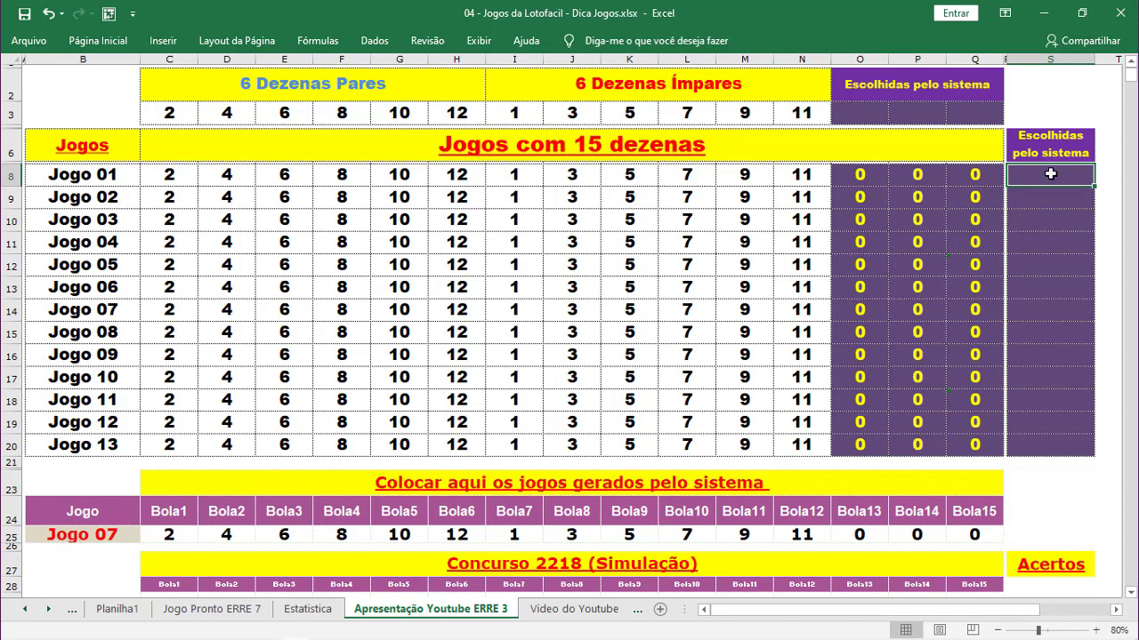
text(13)
key(Return)
text(1)
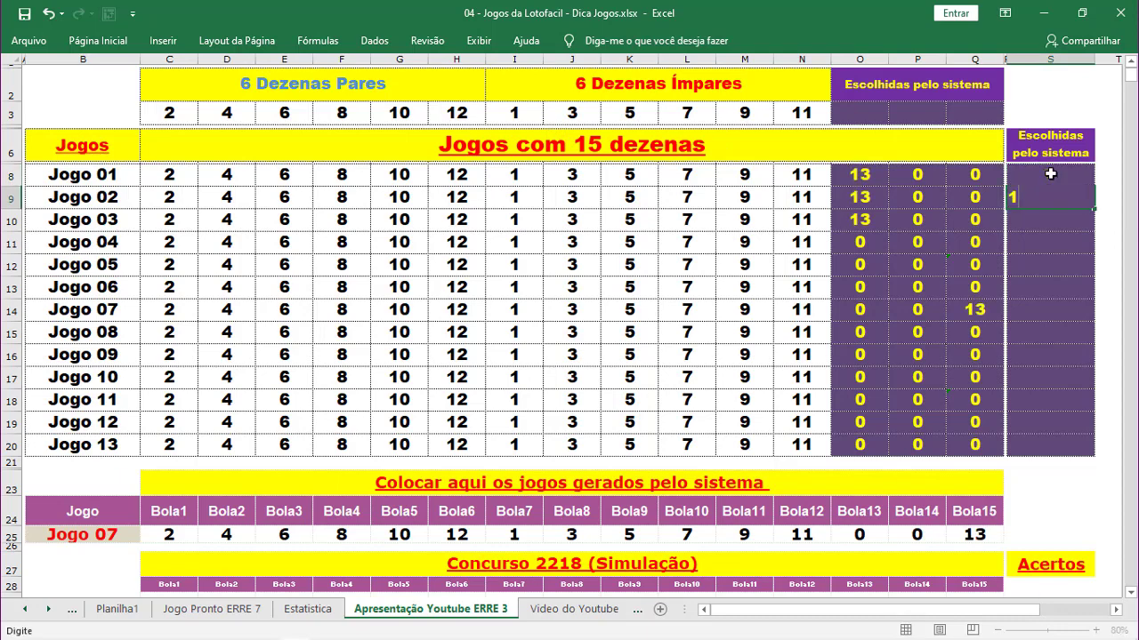
text(4)
key(Return)
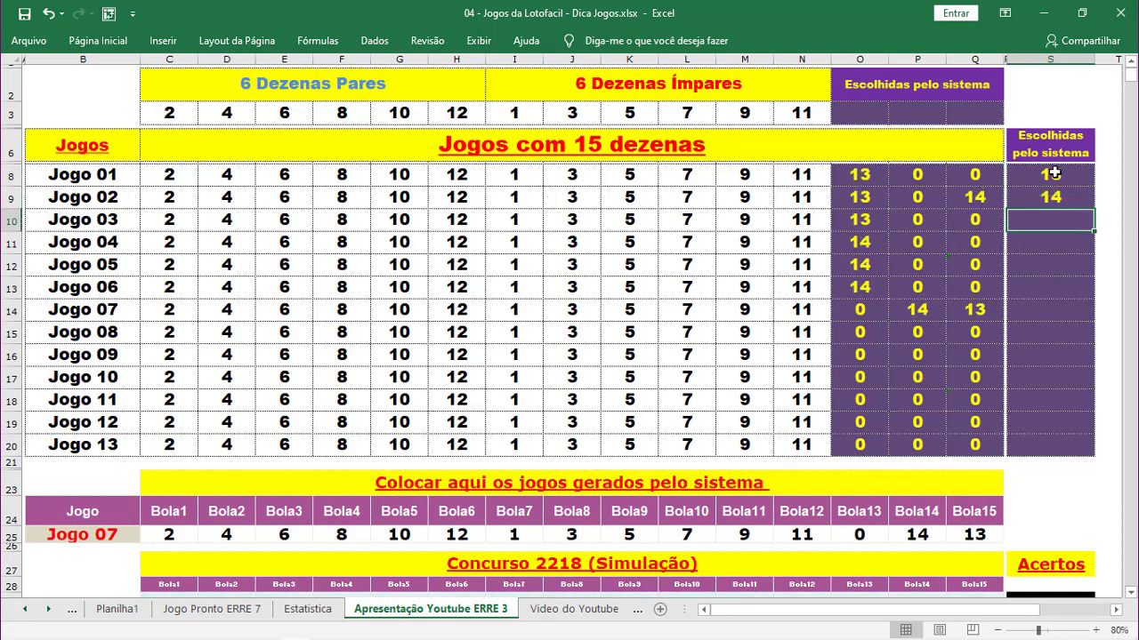
click(1052, 176)
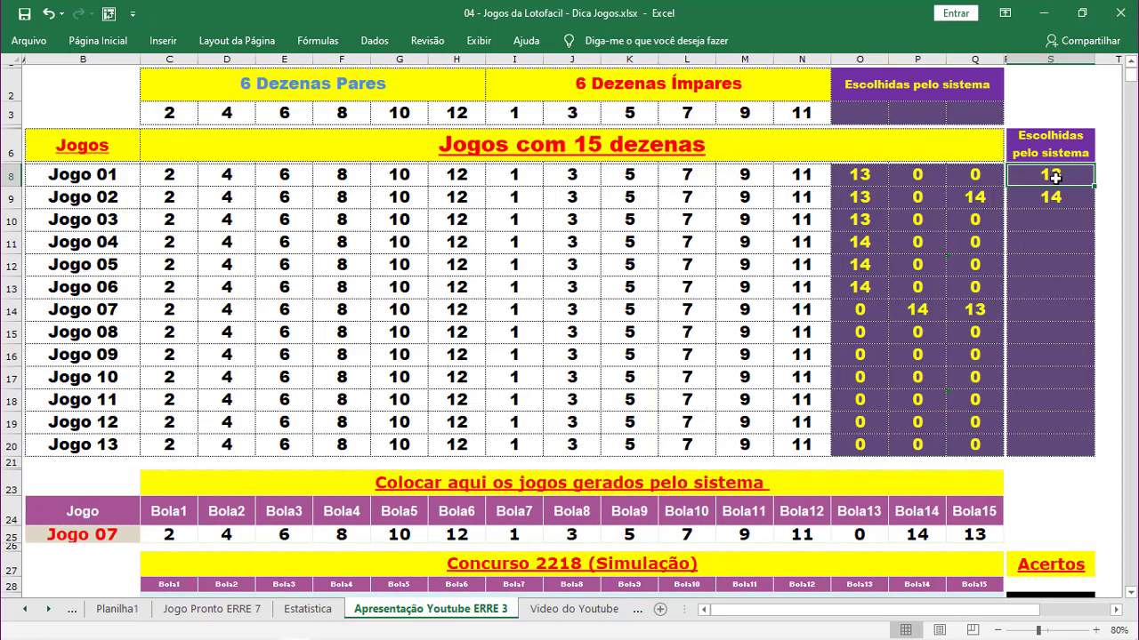
drag(1055, 178, 1095, 456)
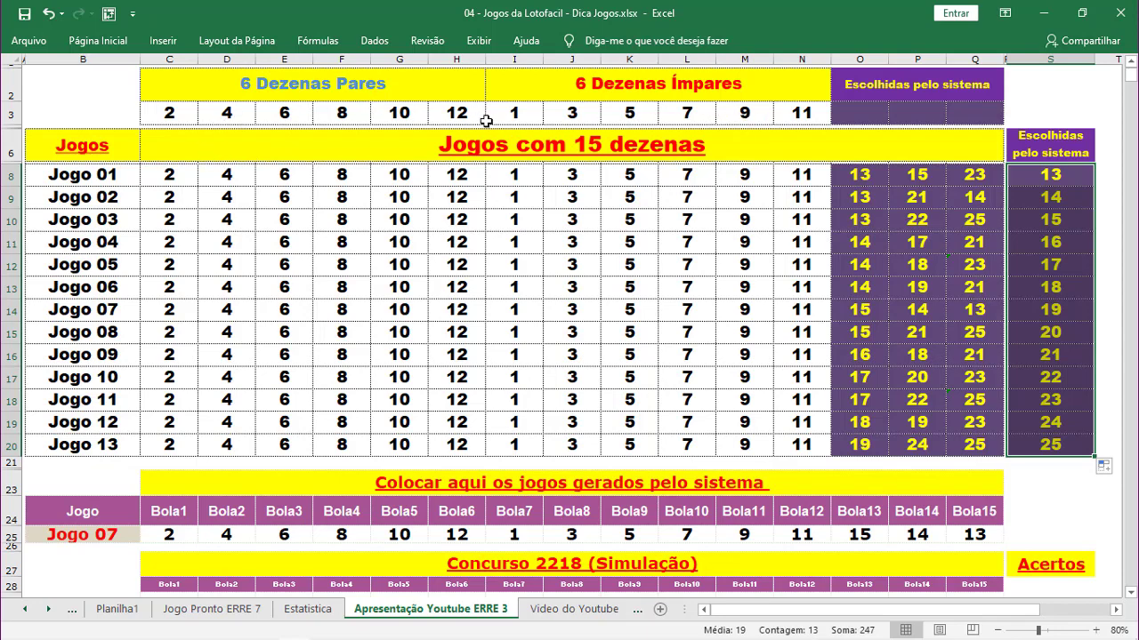
drag(174, 196, 411, 422)
click(166, 176)
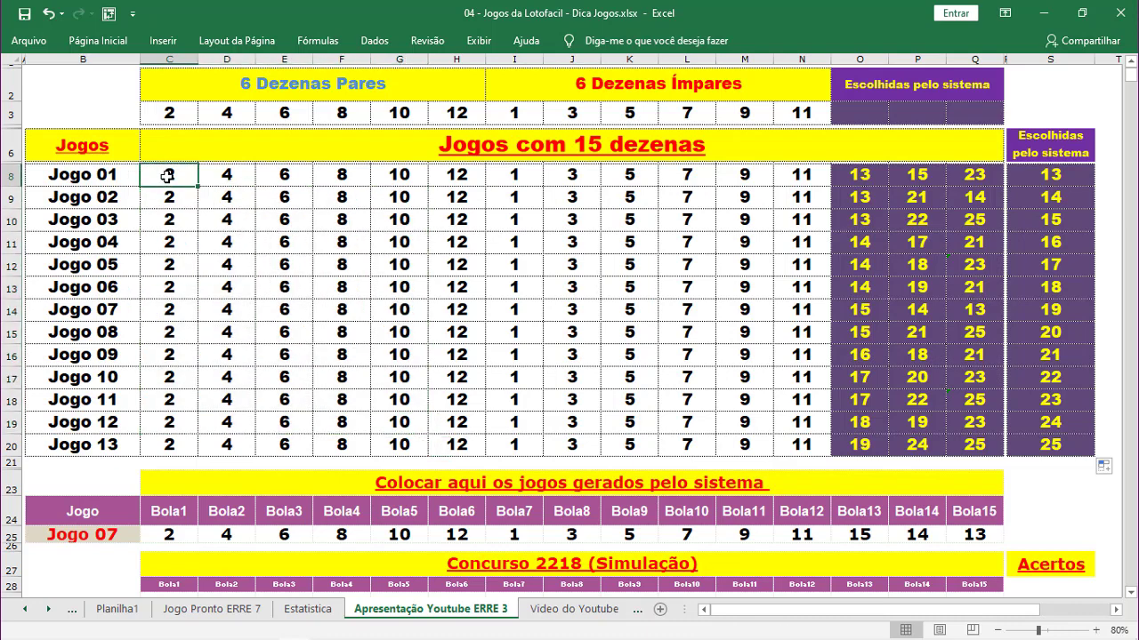
drag(169, 178, 805, 462)
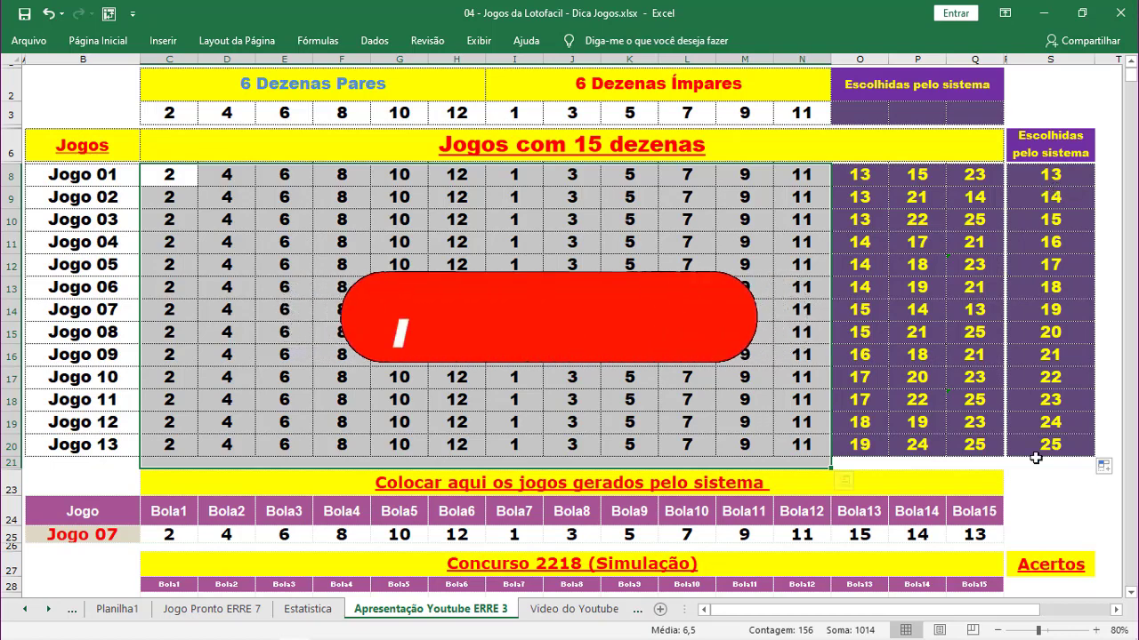
click(985, 266)
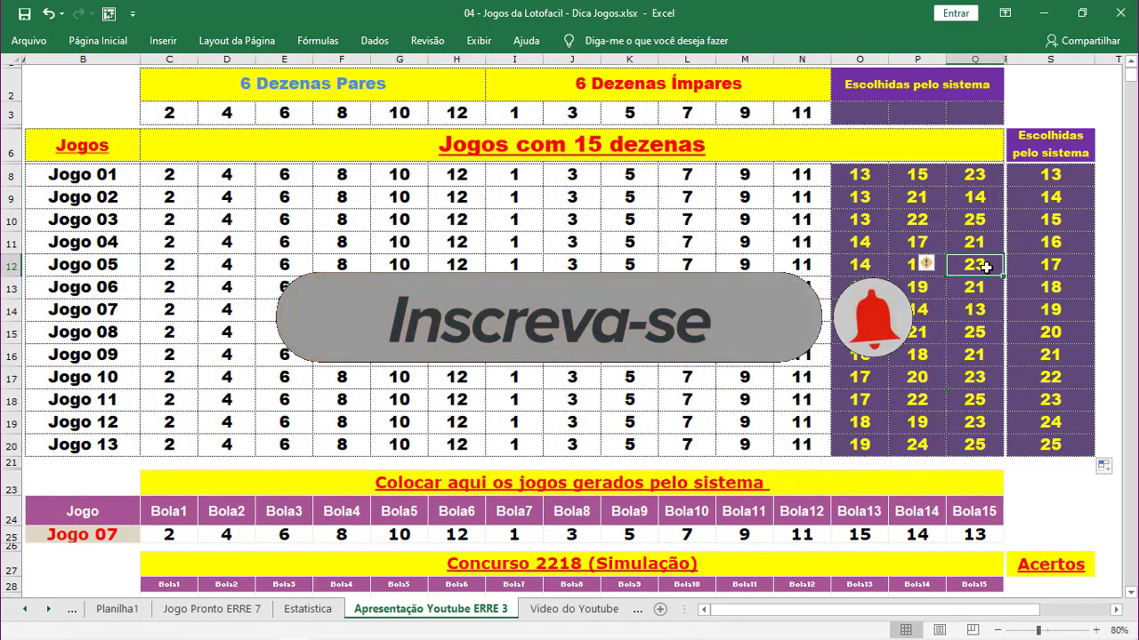
drag(356, 443, 298, 445)
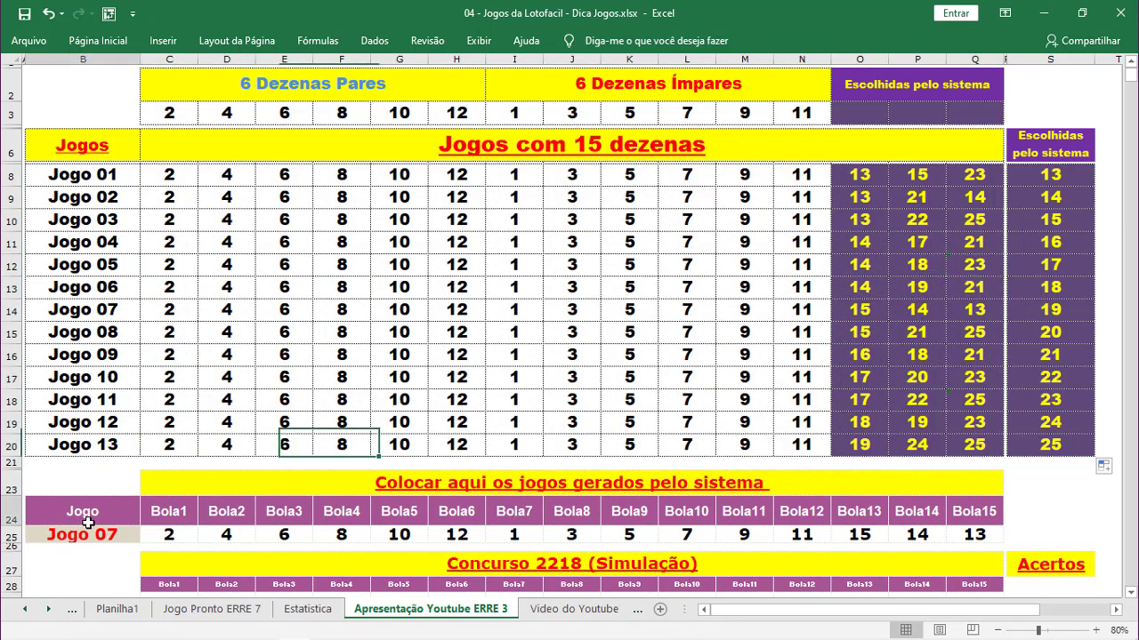
Choose Jogo 01 as the game shown in cell B25
click(88, 527)
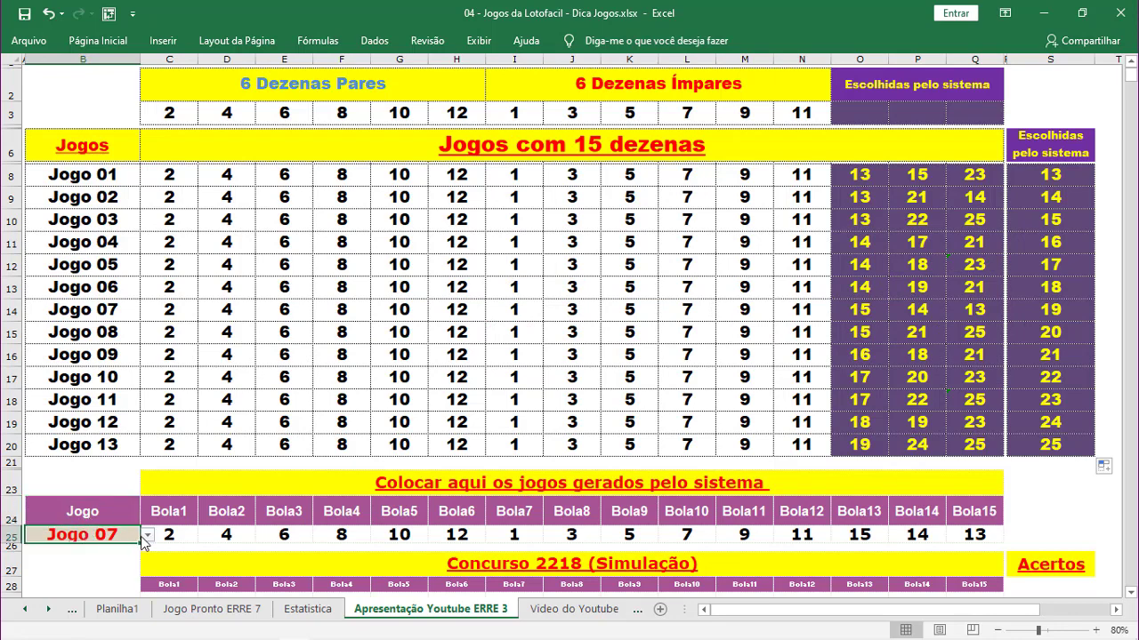
click(148, 535)
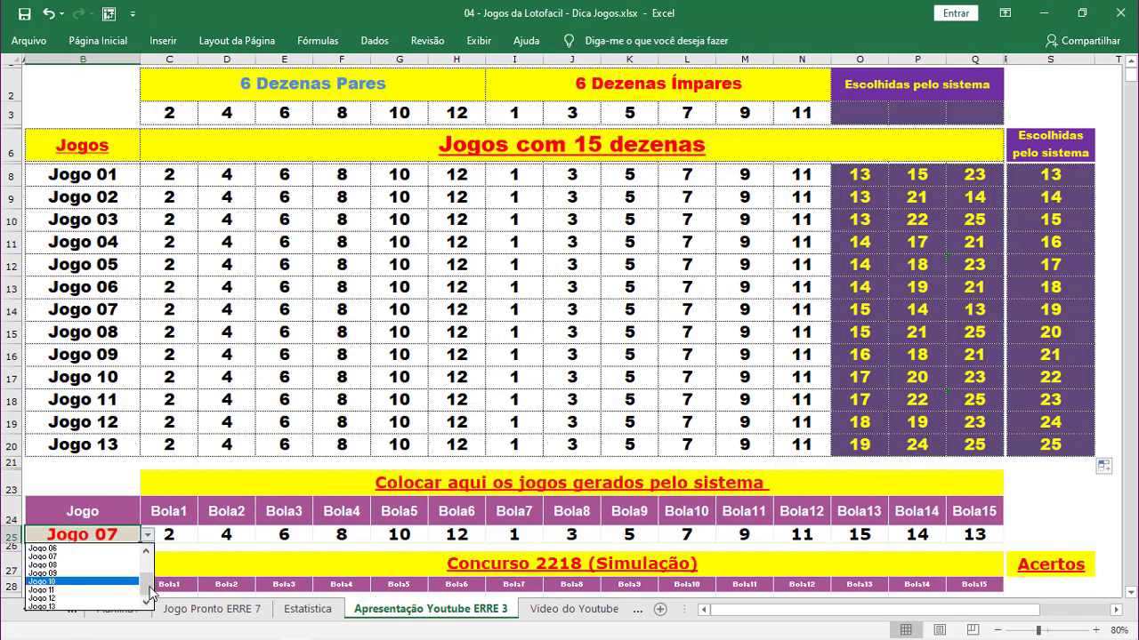
drag(151, 594, 148, 556)
click(66, 549)
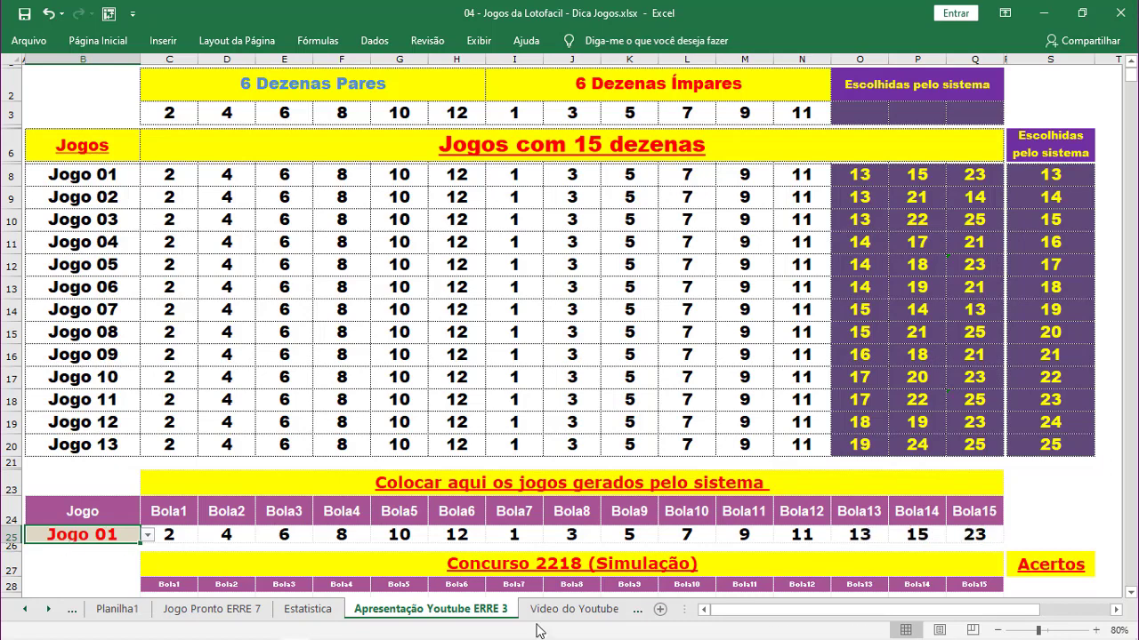
Enter the drawn numbers 1, 2, 3, 4 and 5 in cells C29:G29 below "Concurso 2218 (Simulação)"
click(1130, 594)
click(1130, 594)
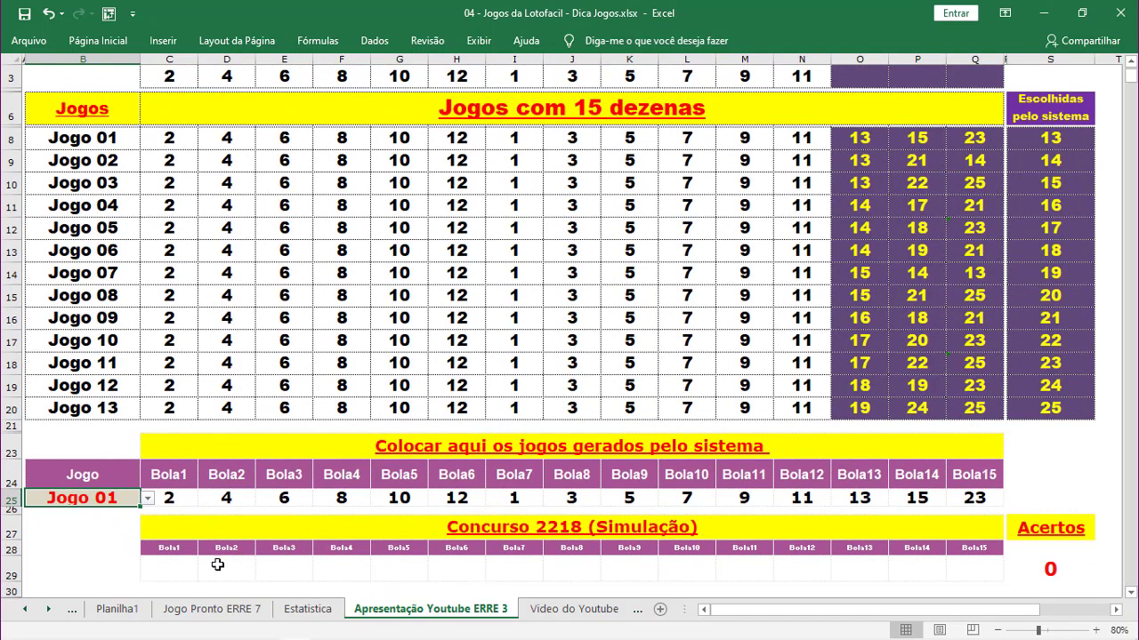
click(179, 566)
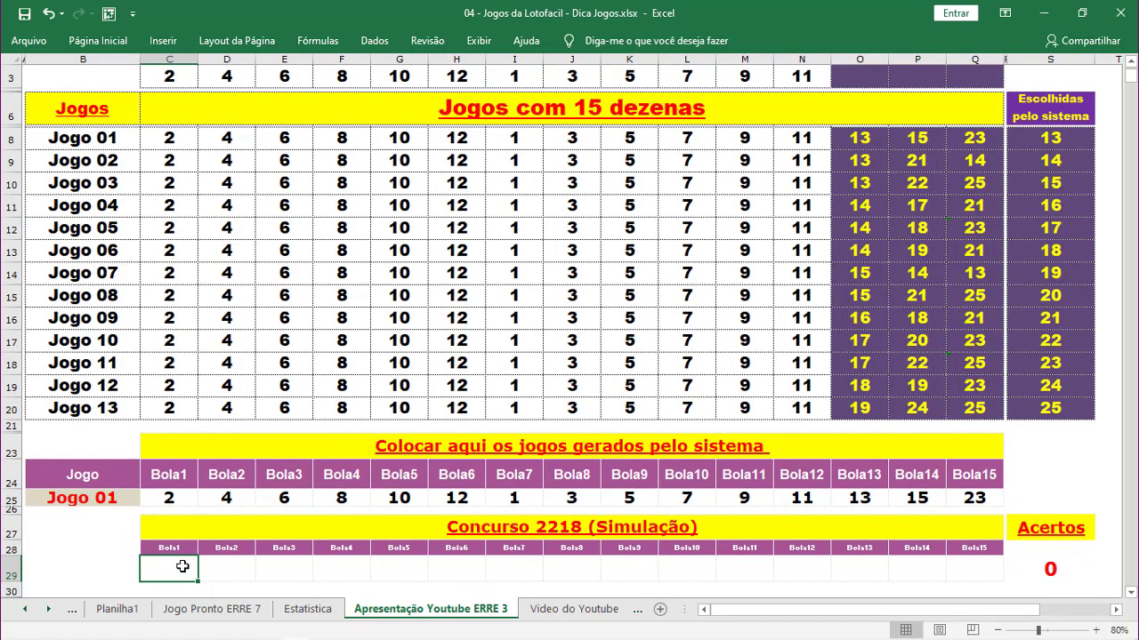
text(1)
key(Tab)
text(2)
key(Tab)
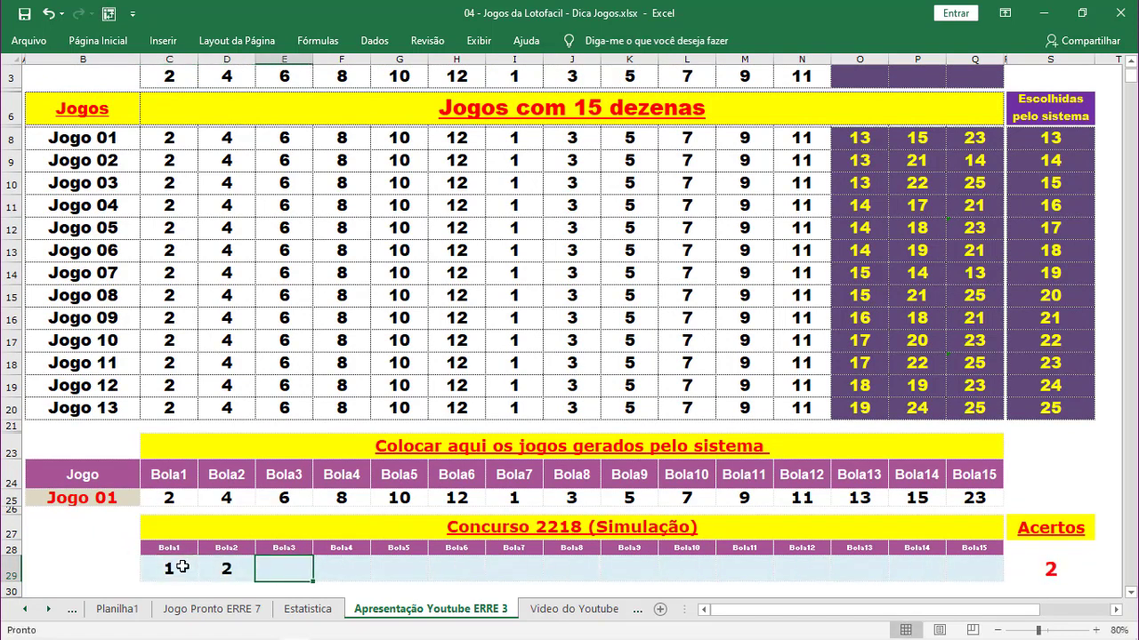
text(3)
key(Tab)
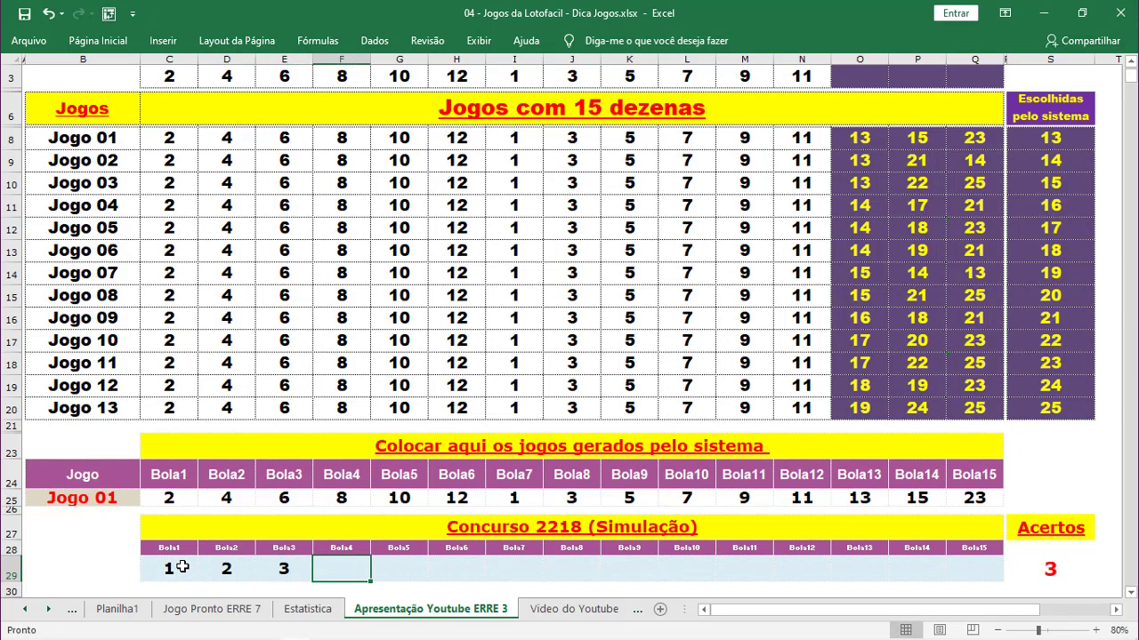
text(4)
key(Tab)
text(5)
key(Tab)
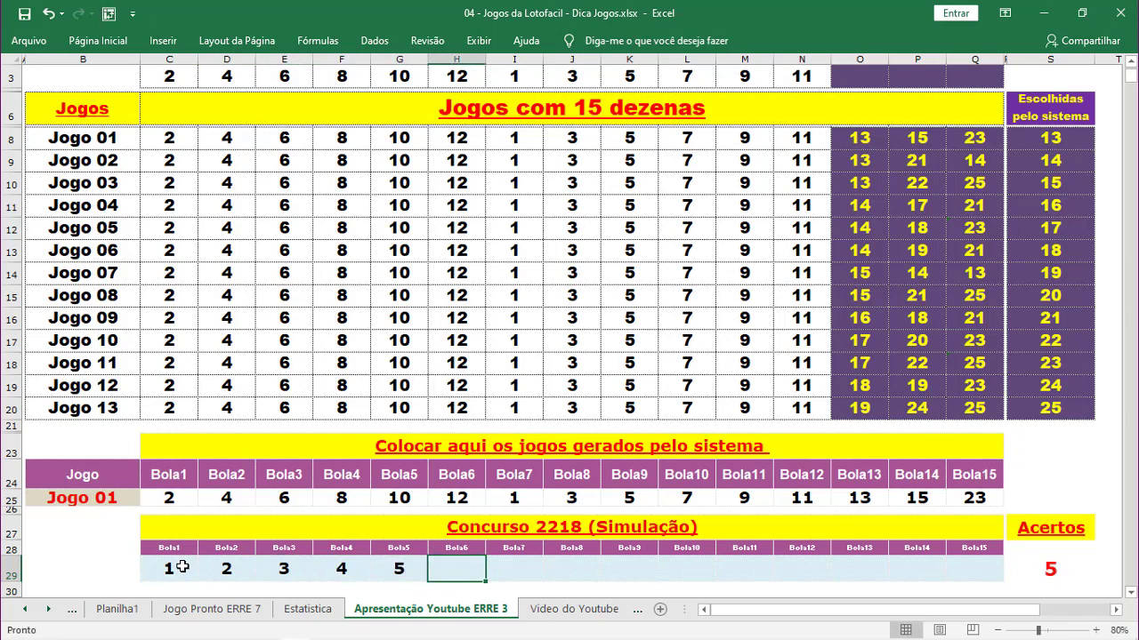
Enter the drawn numbers 6, 7, 8, 9 and 10 in cells H29:L29 of the Concurso 2218 draw
text(6)
key(Tab)
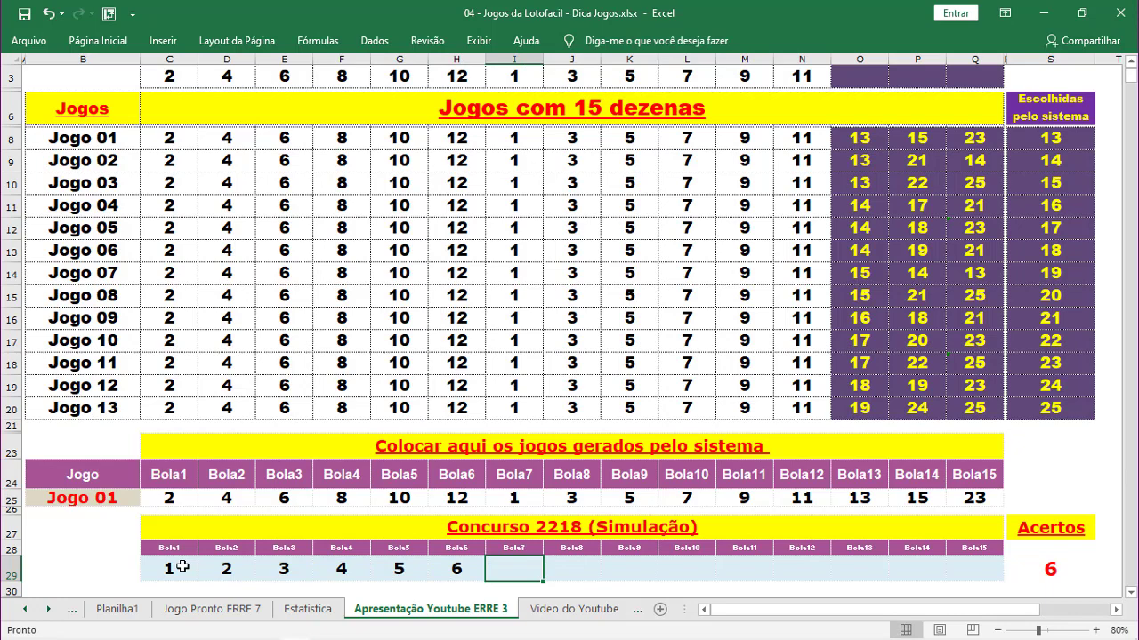
text(7)
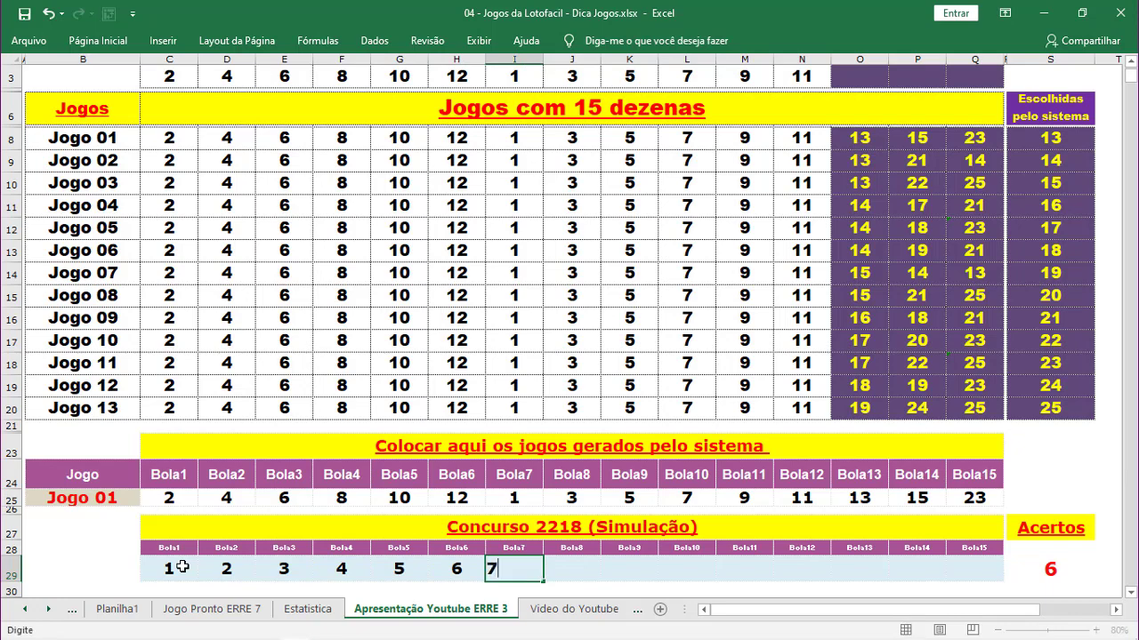
key(Tab)
text(8)
key(Tab)
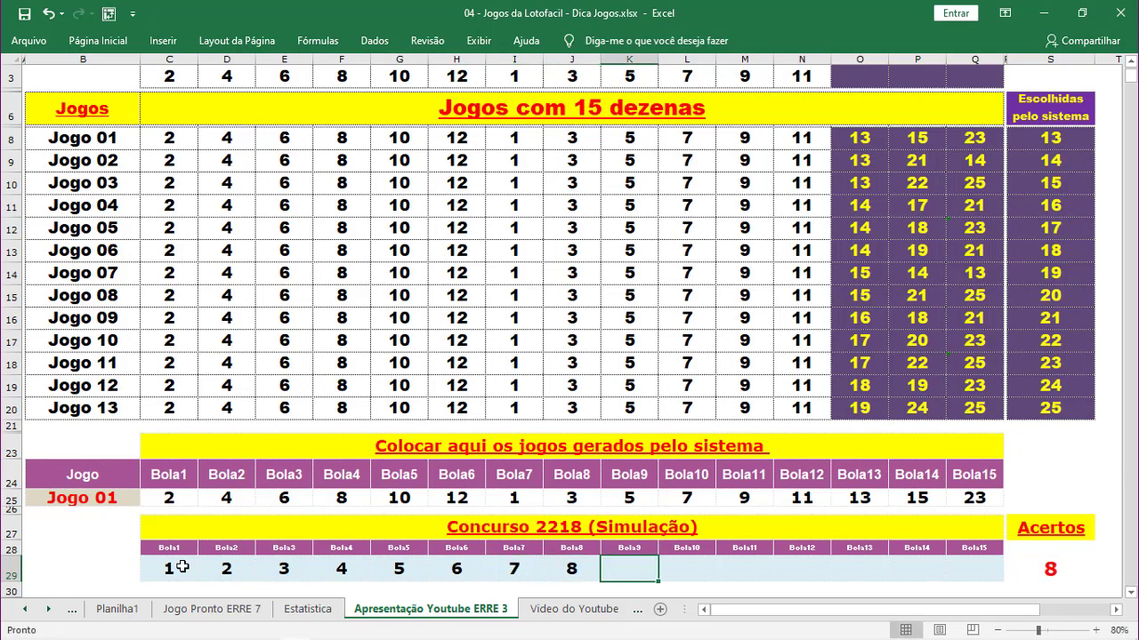
text(9)
key(Tab)
text(10)
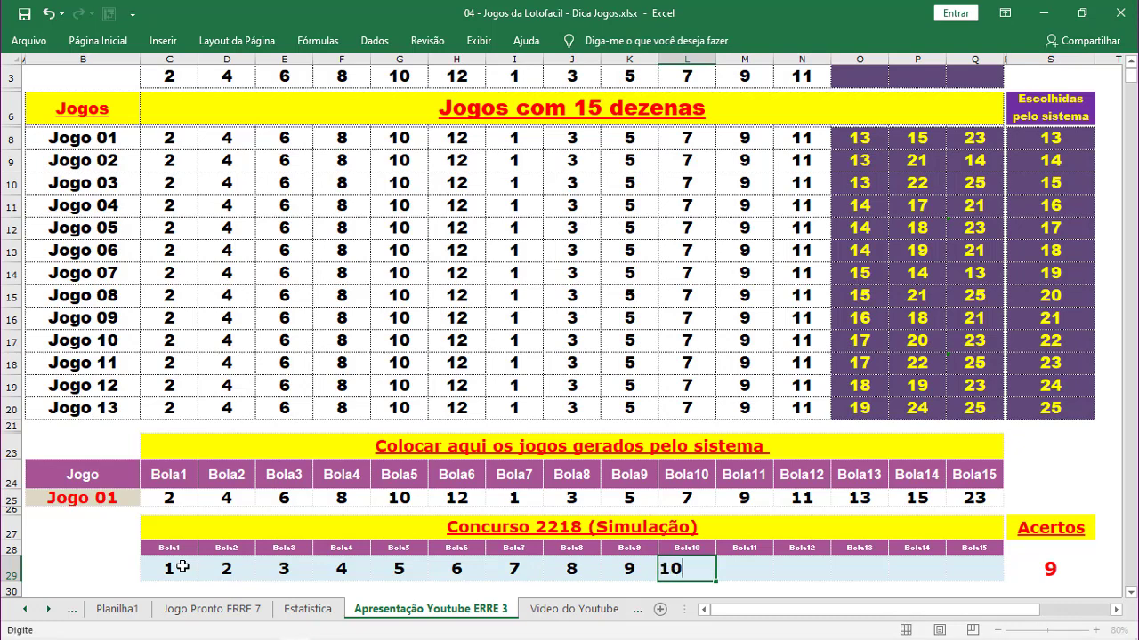
key(Tab)
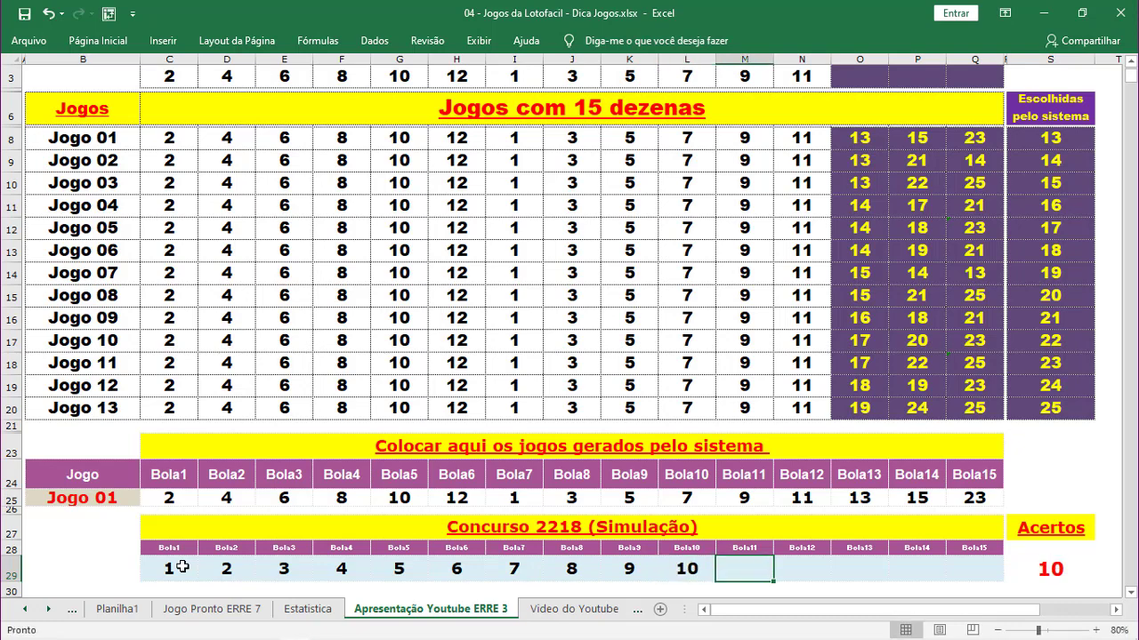
Complete the Concurso 2218 draw with 11, 12, 13, 14 and 15 in cells M29:Q29
text(11)
key(Tab)
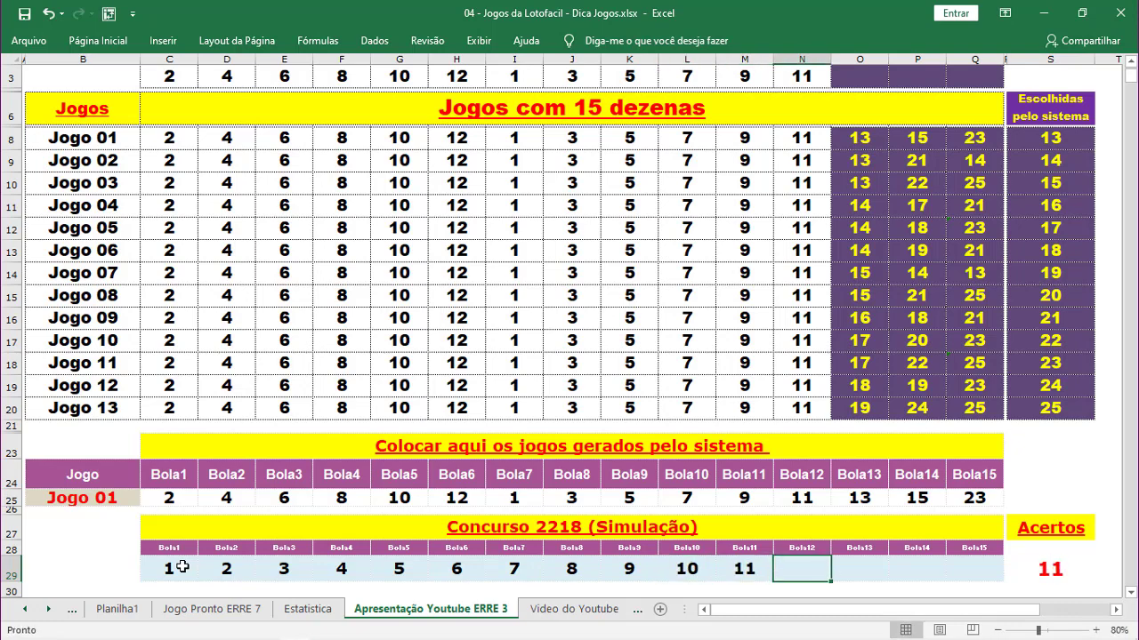
text(12)
key(Tab)
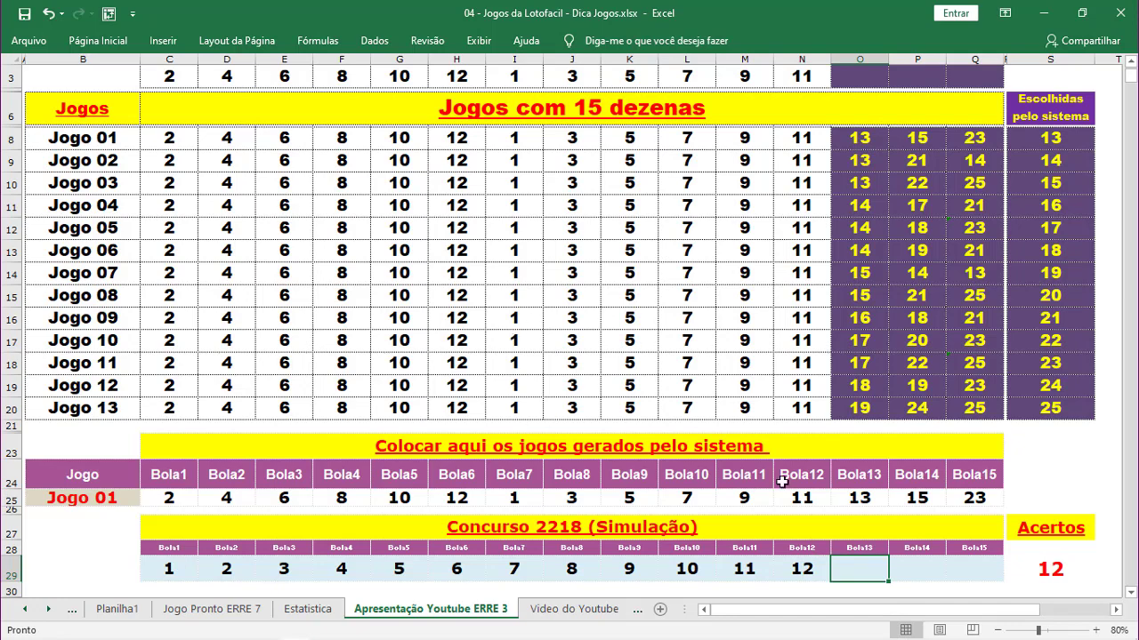
text(13)
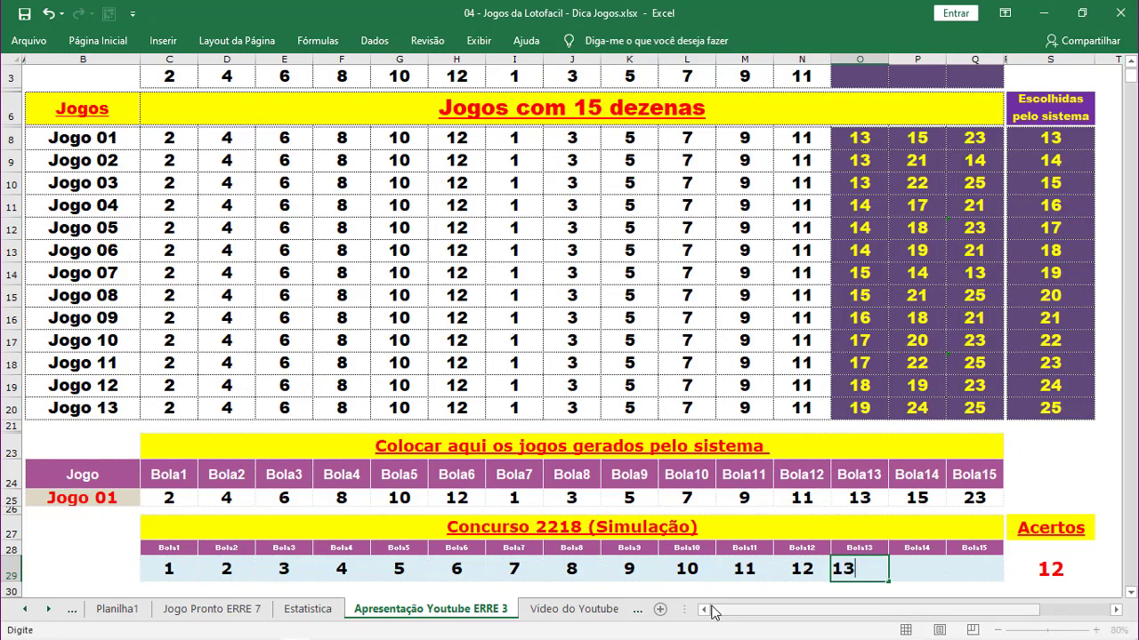
key(Tab)
text(14)
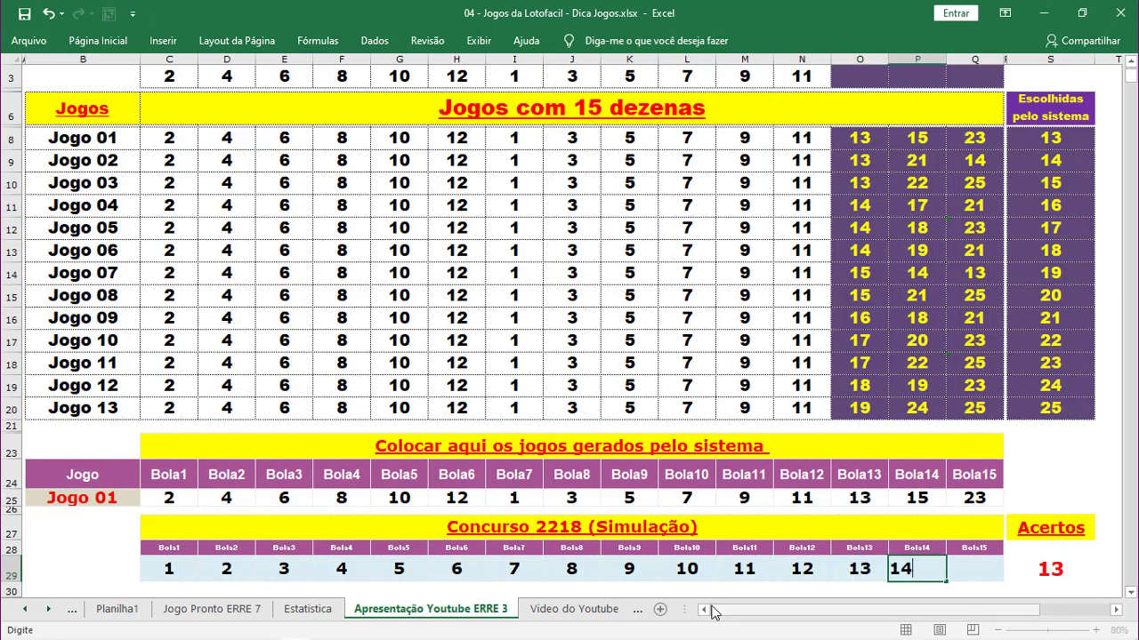
key(Tab)
text(15)
key(shift+Tab)
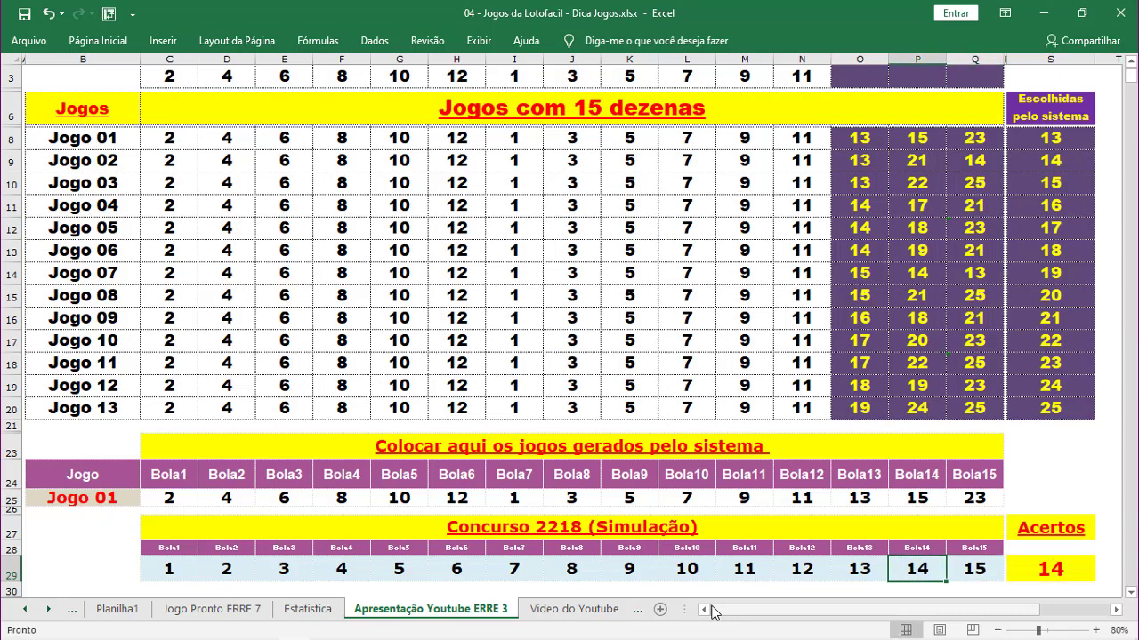
Review the drawn numbers across row 29 and the hit count for Jogo 01 in the "Acertos" cell S29
key(shift+Tab)
key(shift+Tab)
key(shift+Tab)
key(Tab)
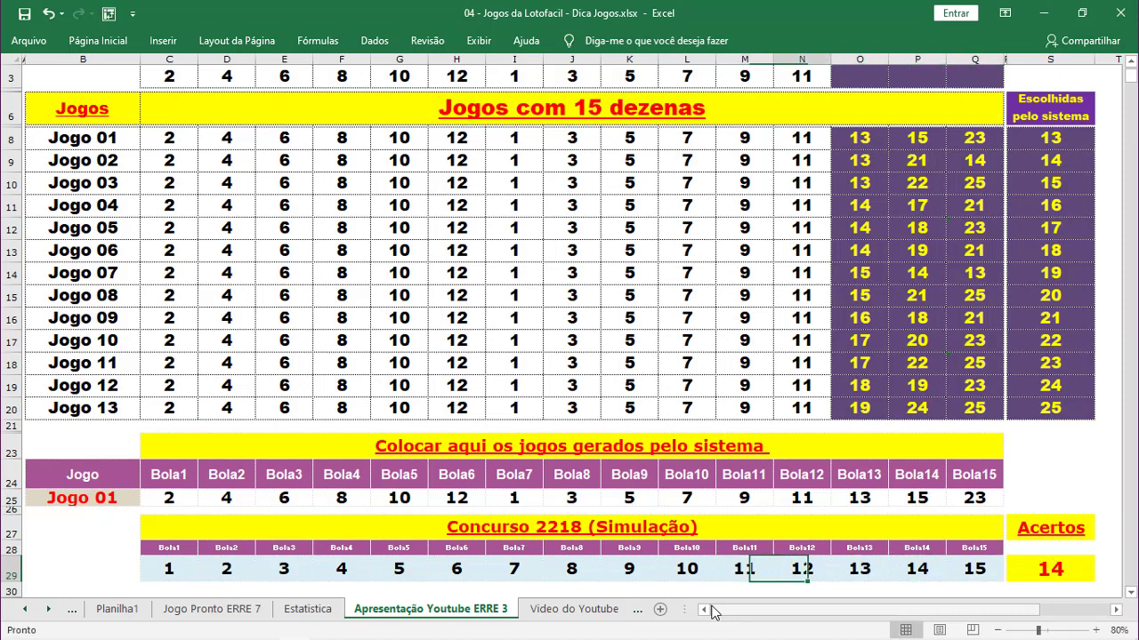
key(Tab)
key(Tab)
key(Tab)
key(Tab)
key(Tab)
key(Tab)
key(shift+Tab)
key(shift+Tab)
key(shift+Tab)
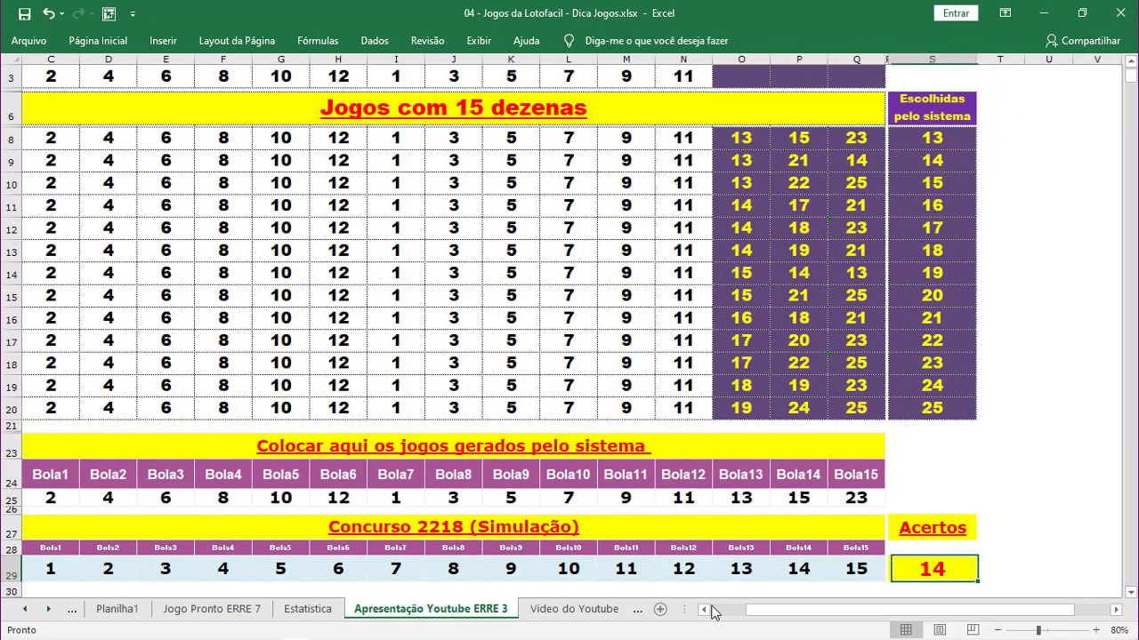
key(shift+Tab)
key(shift+Tab)
key(shift+Tab)
key(shift+Tab)
key(shift+Tab)
key(shift+Tab)
key(shift+Tab)
key(shift+Tab)
key(shift+Tab)
key(shift+Tab)
key(shift+Tab)
key(shift+Tab)
key(shift+Tab)
key(shift+Tab)
key(shift+Tab)
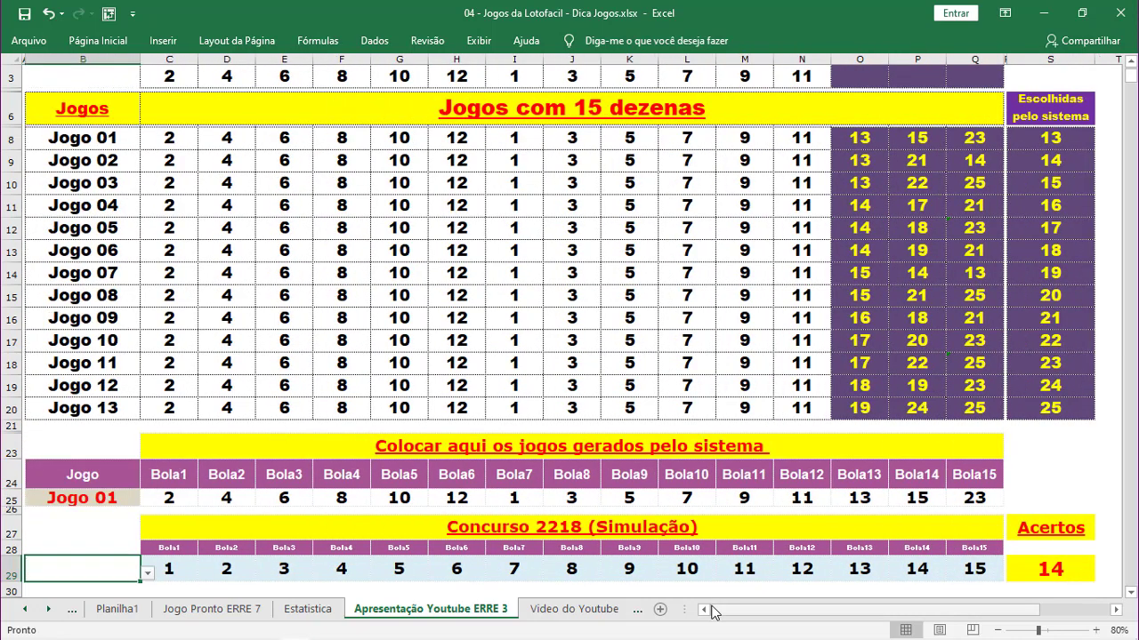
click(100, 499)
click(147, 498)
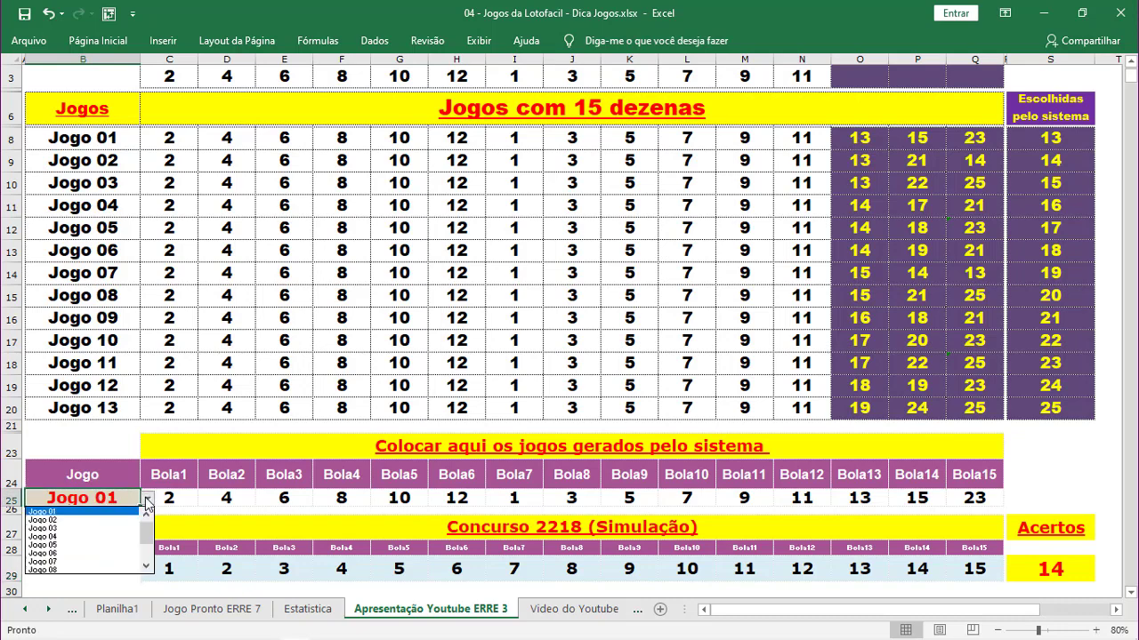
click(147, 499)
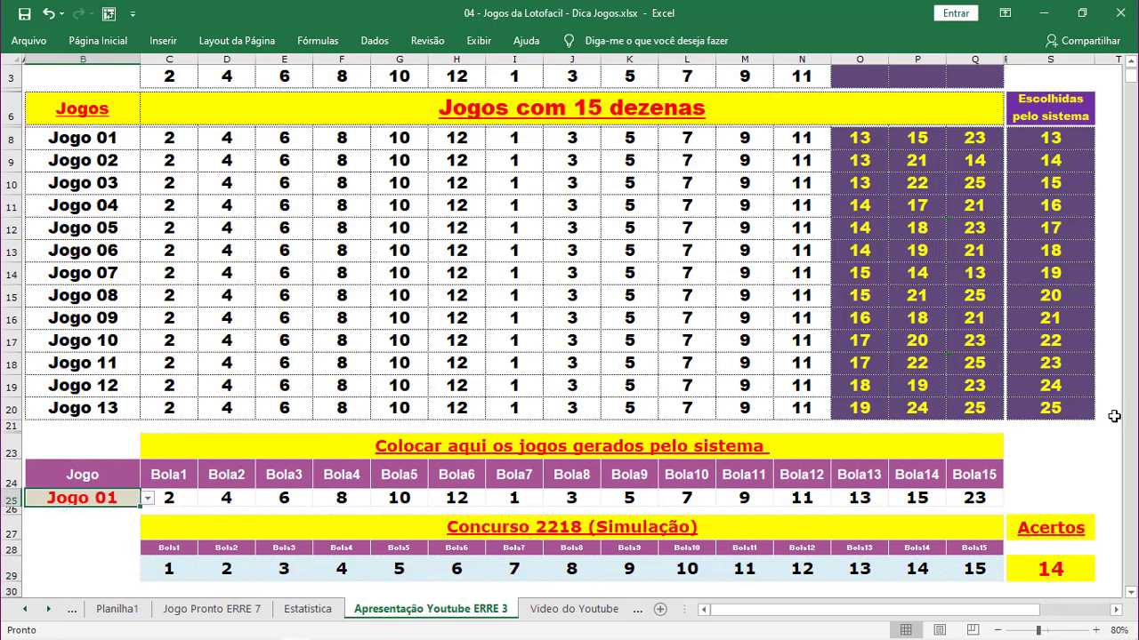
Compare the system-chosen numbers of Jogo 01 to Jogo 07 in O8:Q14 with the simulated draw
click(872, 139)
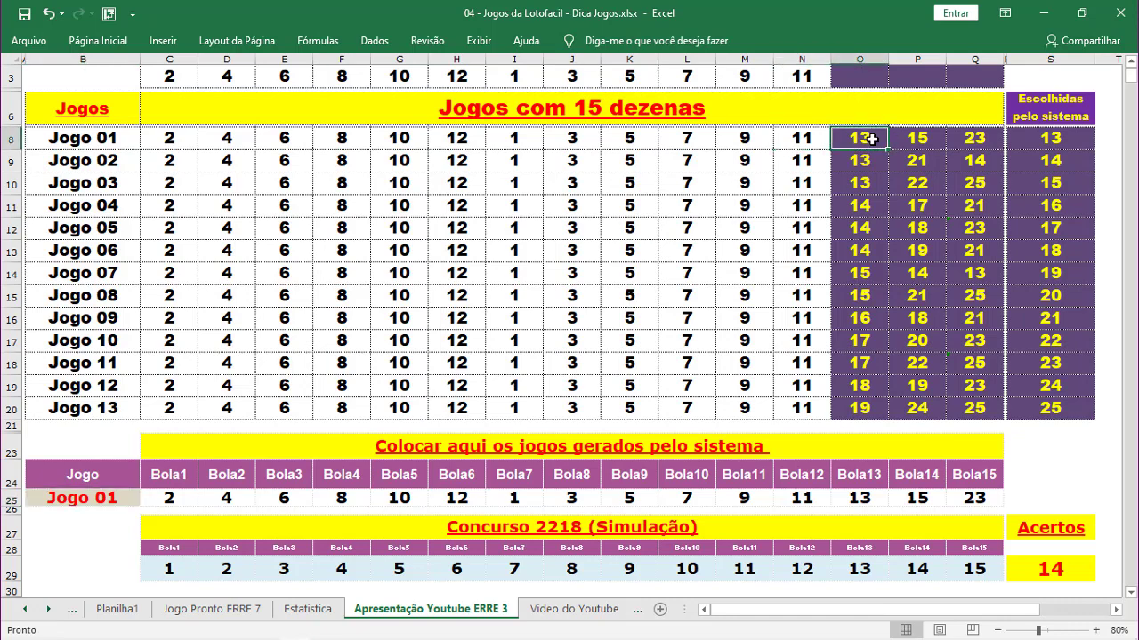
key(Right)
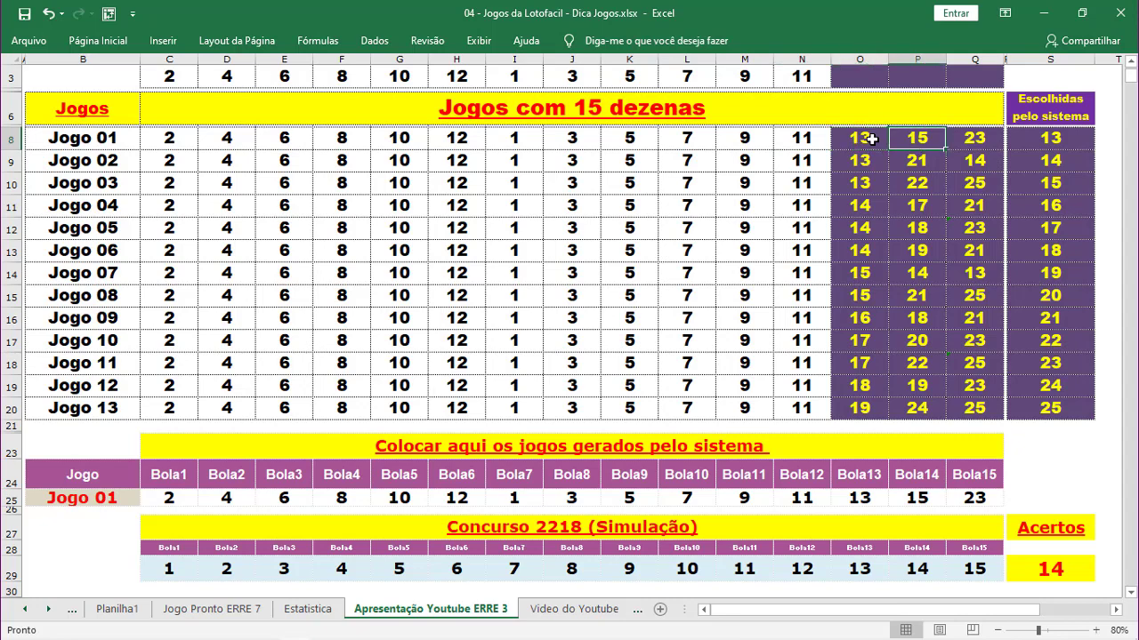
key(Down)
key(Left)
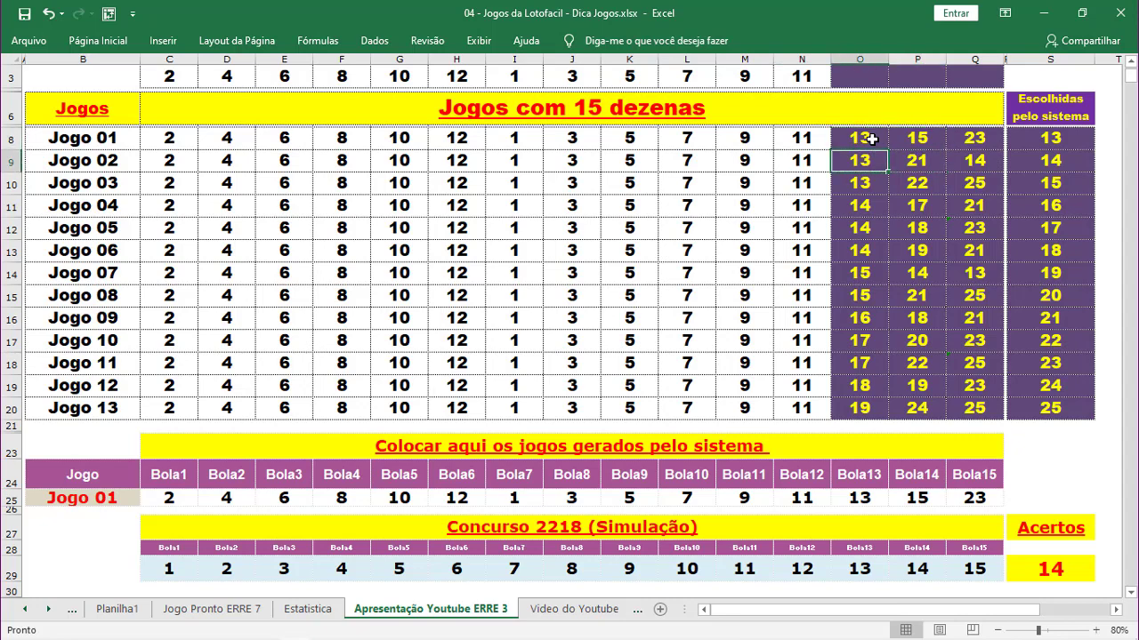
key(Right)
key(Right)
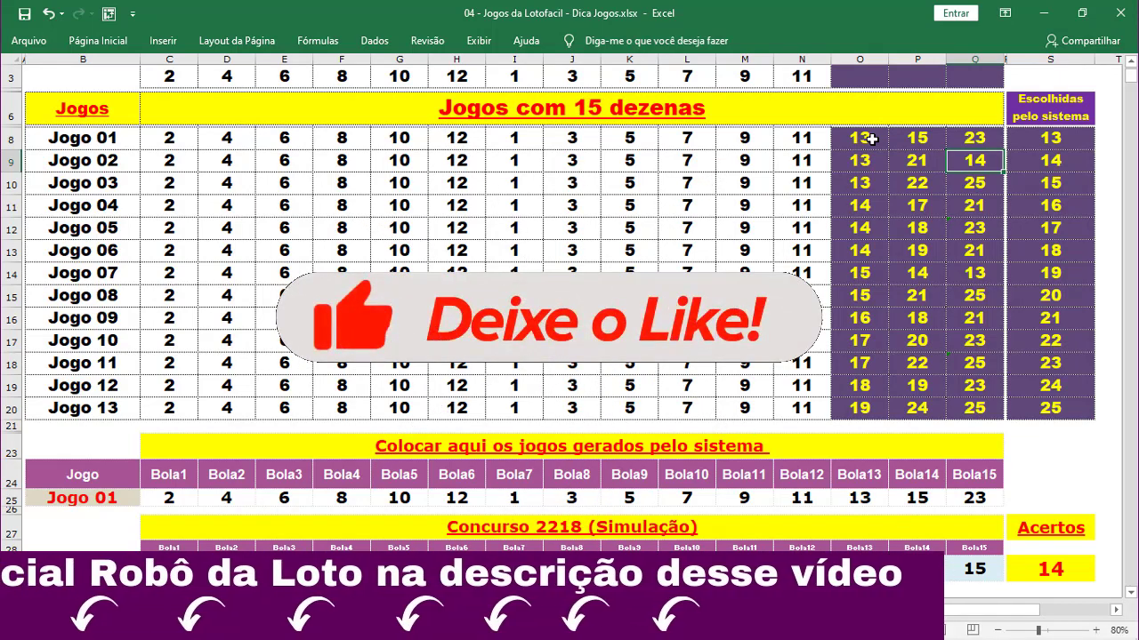
key(Down)
key(Left)
key(Left)
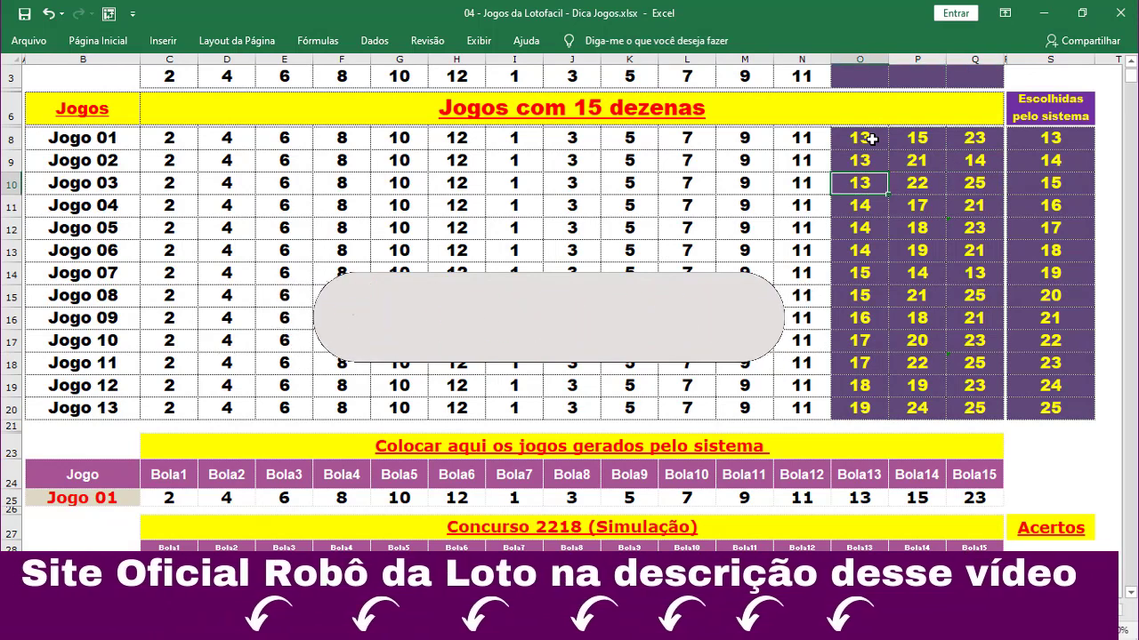
key(Down)
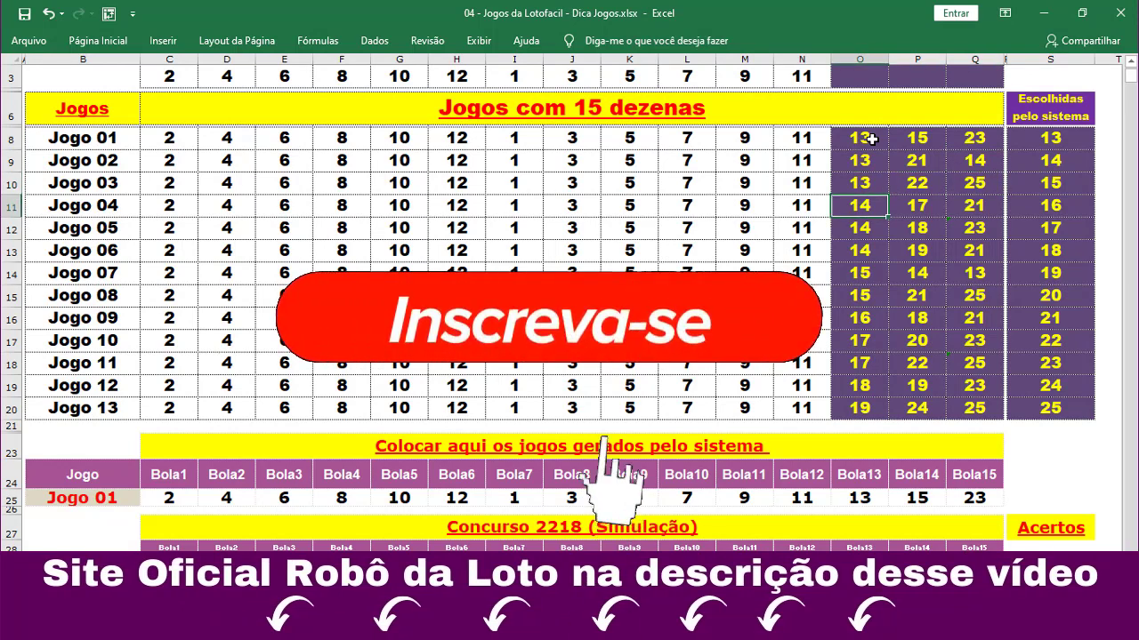
key(Down)
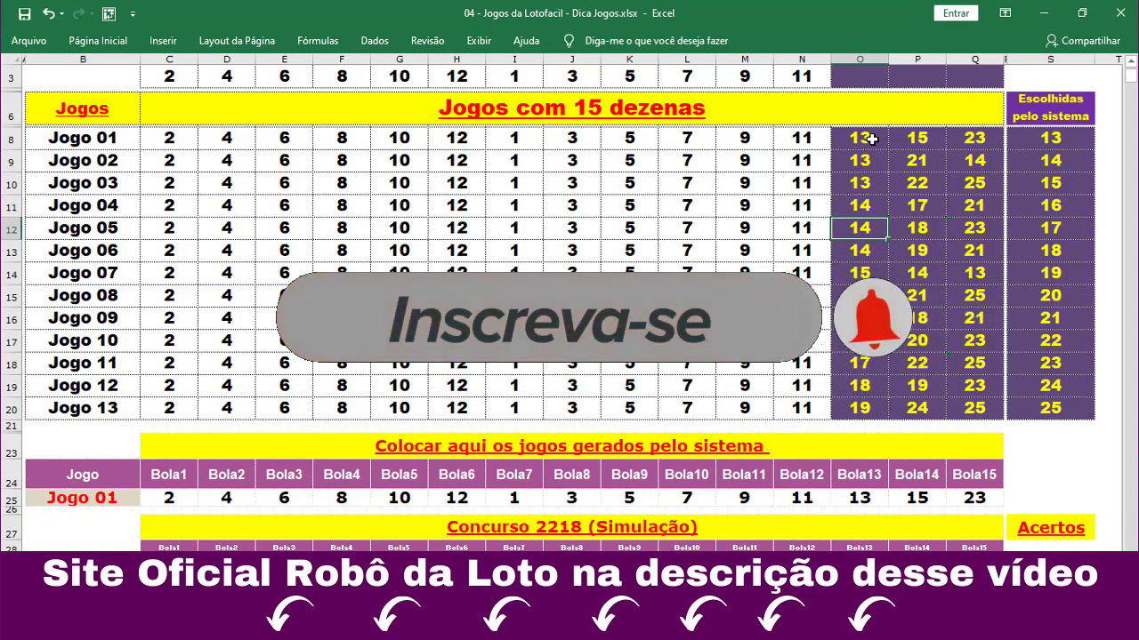
key(Down)
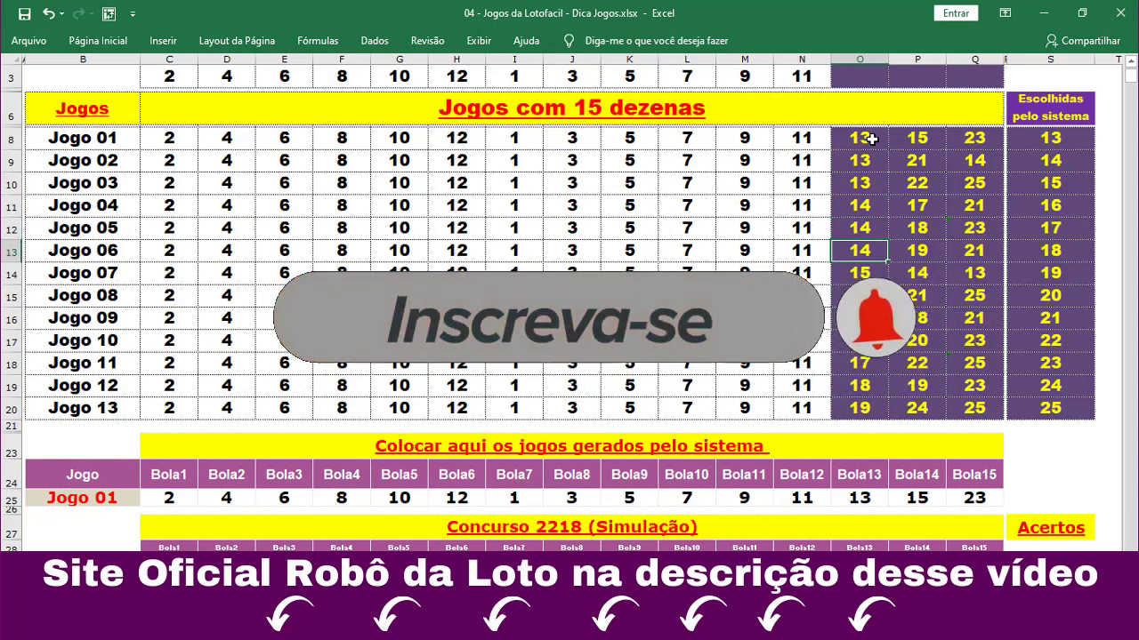
key(Down)
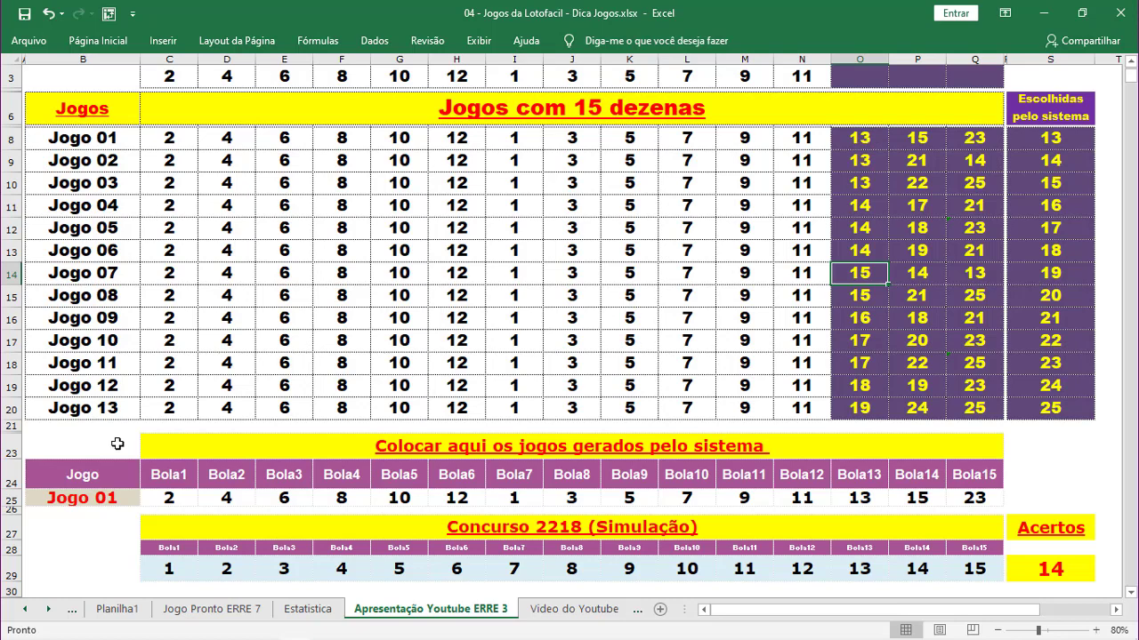
Choose Jogo 07 in cell B25 as the game compared with the simulated draw
click(115, 492)
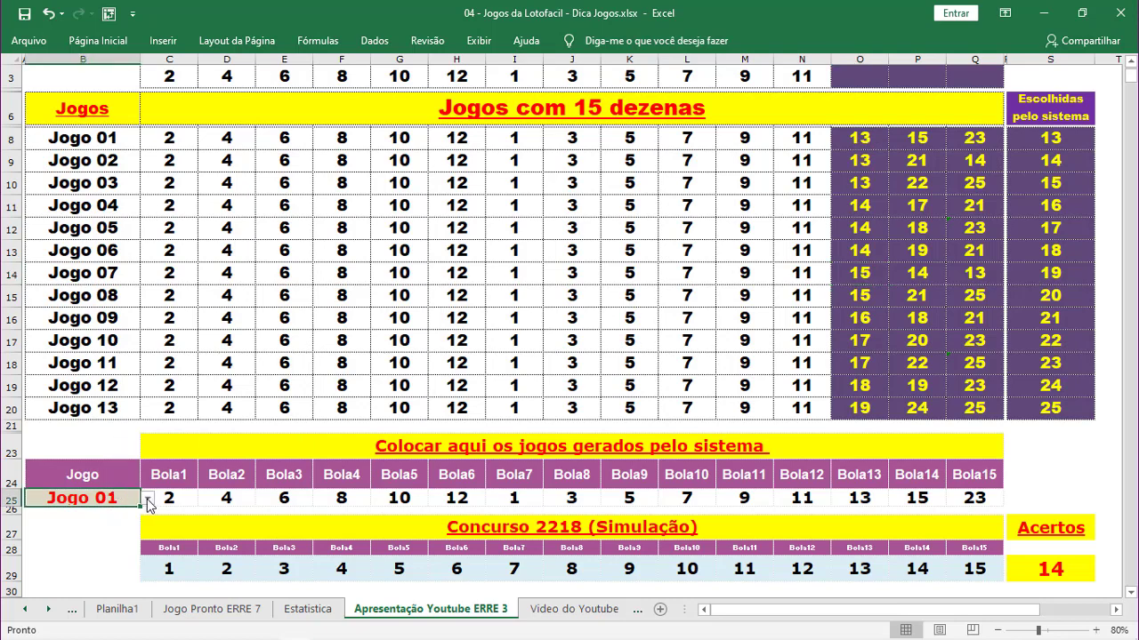
click(147, 499)
click(98, 562)
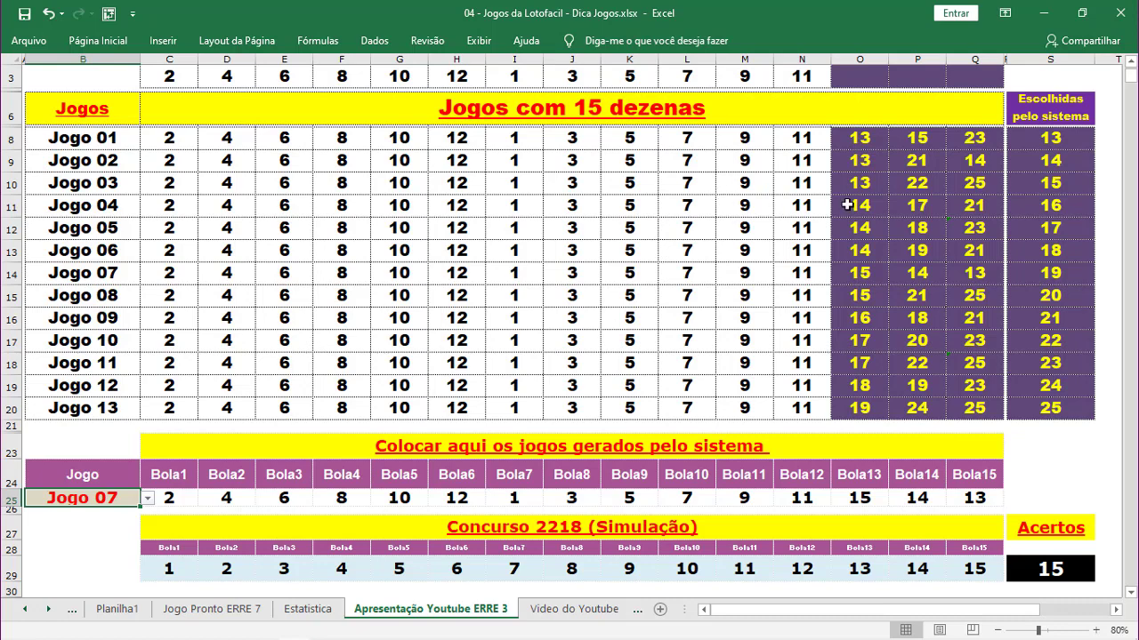
Examine the system-chosen numbers in column O for the remaining games down to Jogo 13 and back up to Jogo 03
click(862, 269)
key(Down)
key(Down)
key(Down)
key(Down)
key(Down)
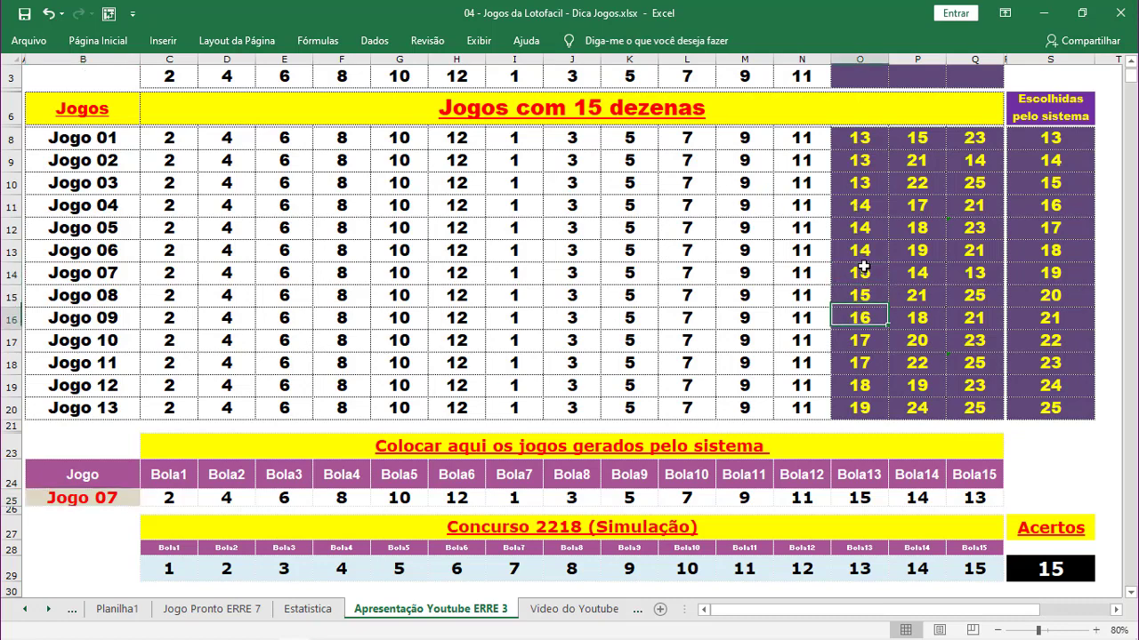
key(Down)
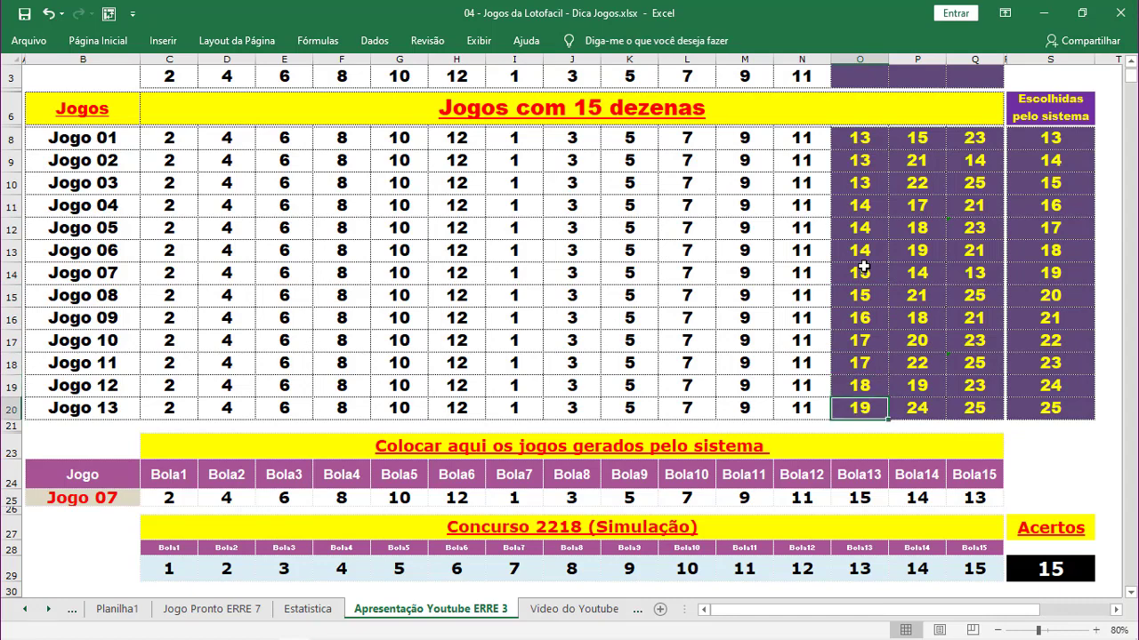
key(Up)
key(Up)
key(Up)
key(Up)
key(Down)
key(Down)
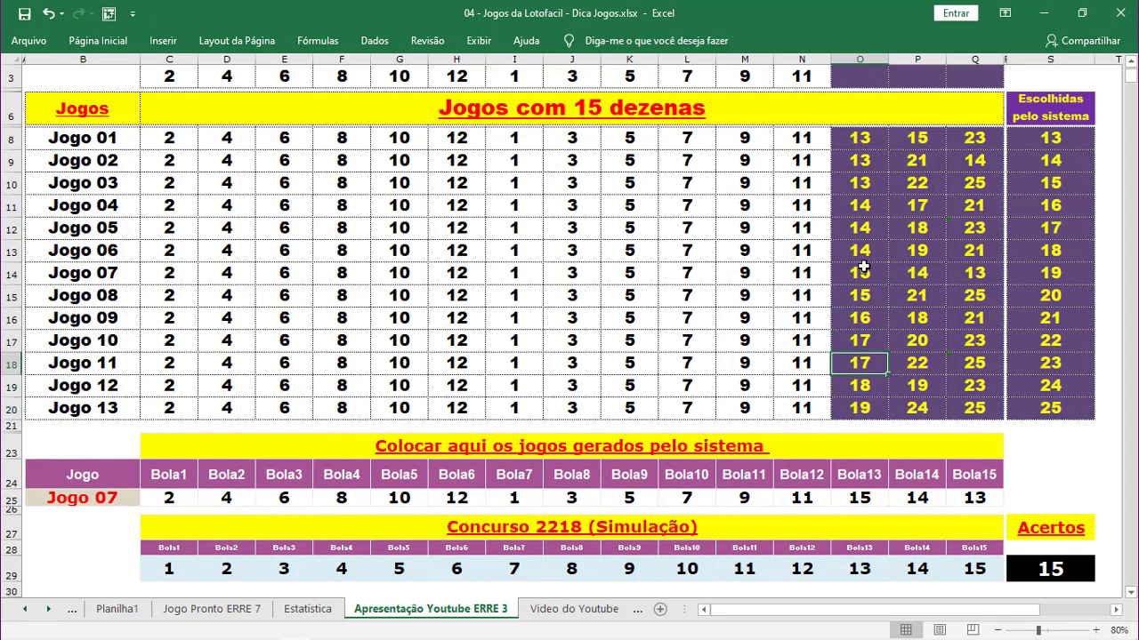
key(Up)
key(Up)
key(Up)
key(Up)
key(Up)
key(Up)
key(Up)
key(Up)
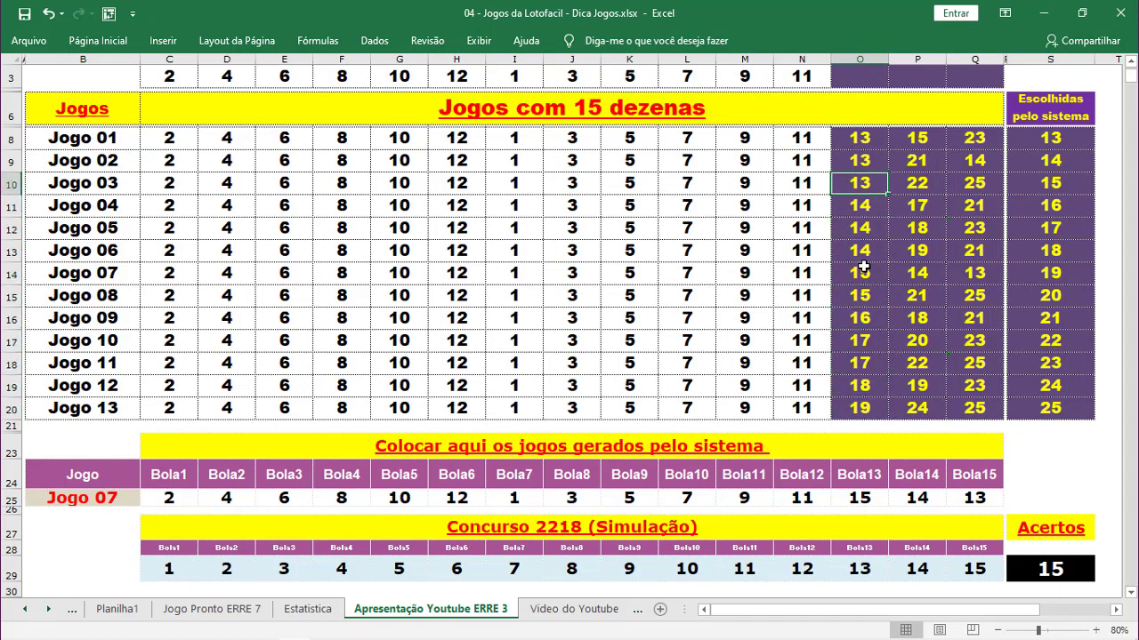
Review the system-chosen numbers in column O from Jogo 01 to Jogo 07 and highlight the chosen even and odd numbers in C3:N3
key(Up)
key(Up)
key(Up)
key(Down)
key(Down)
key(Down)
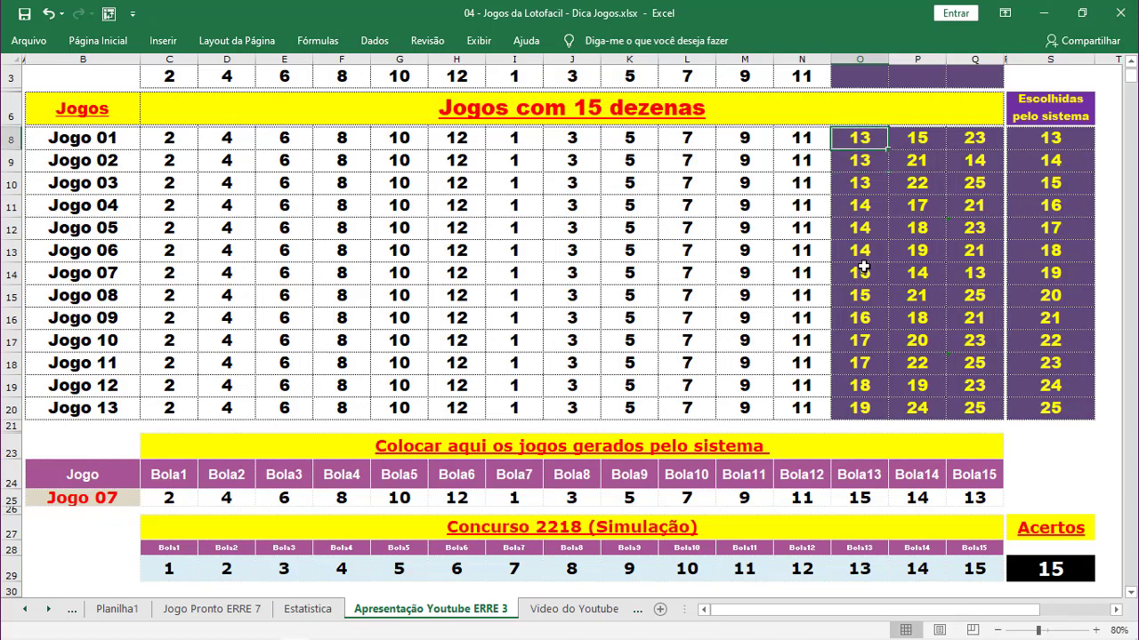
key(Down)
key(Down)
key(Down)
key(Down)
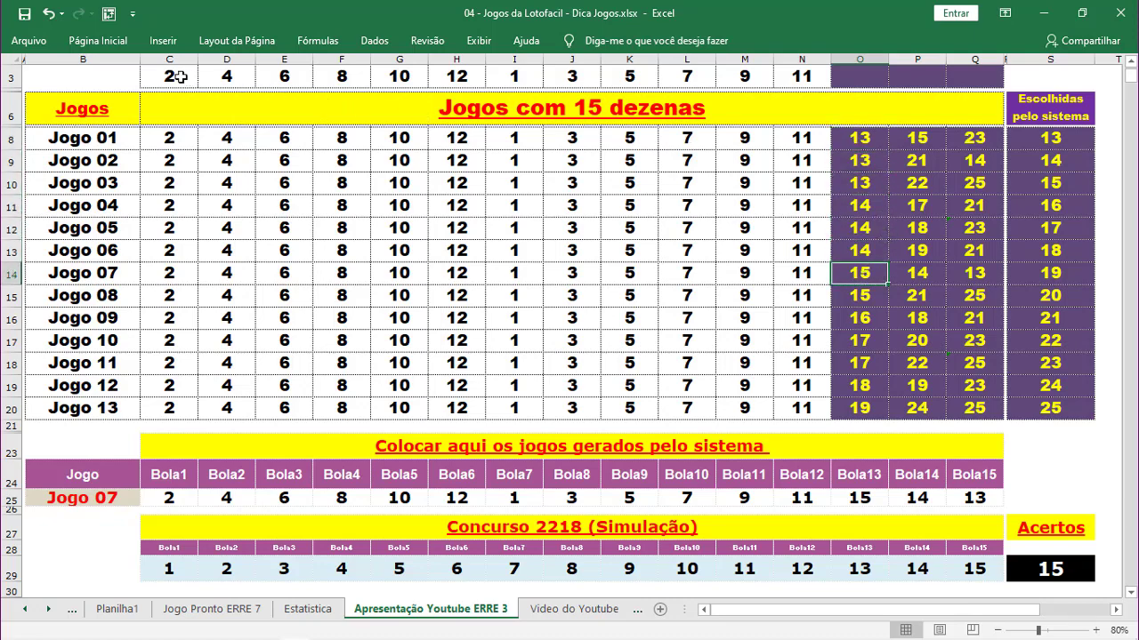
drag(178, 76, 792, 112)
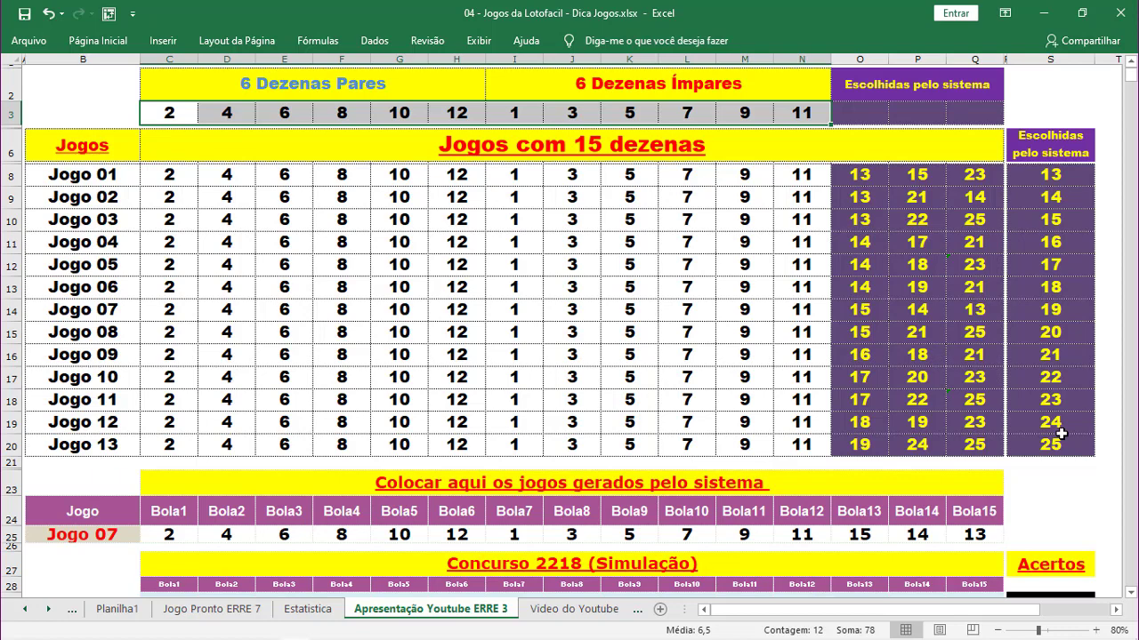
Switch to the Robô da Loto 3 x 3 game page in the browser and minimise the screen recorder window
key(alt+Tab)
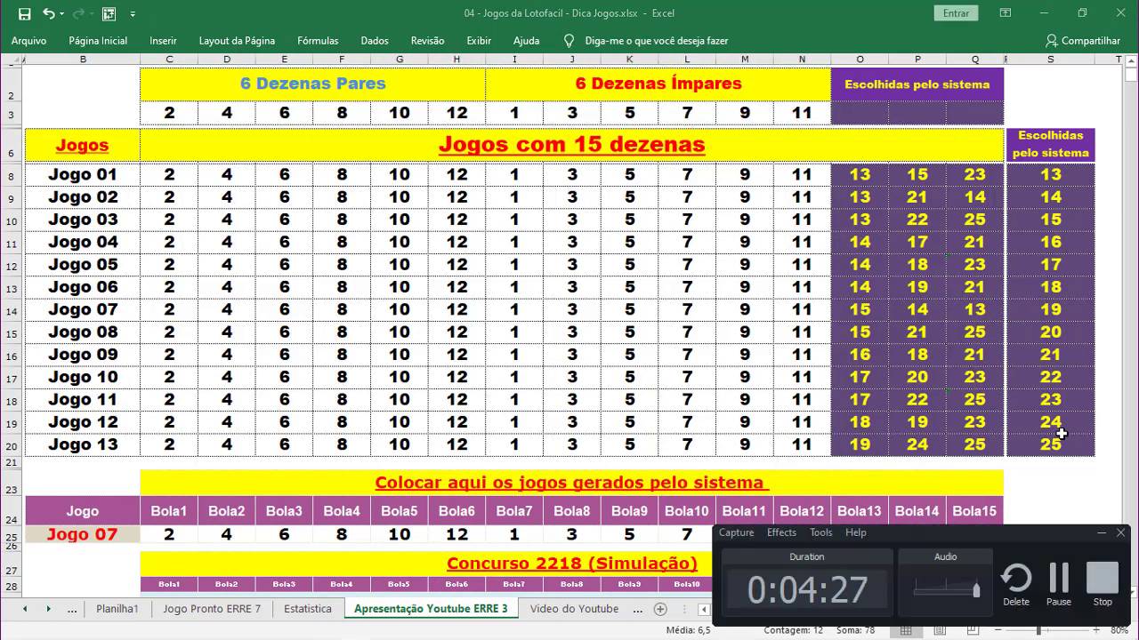
key(alt+Tab)
key(Tab)
key(Tab)
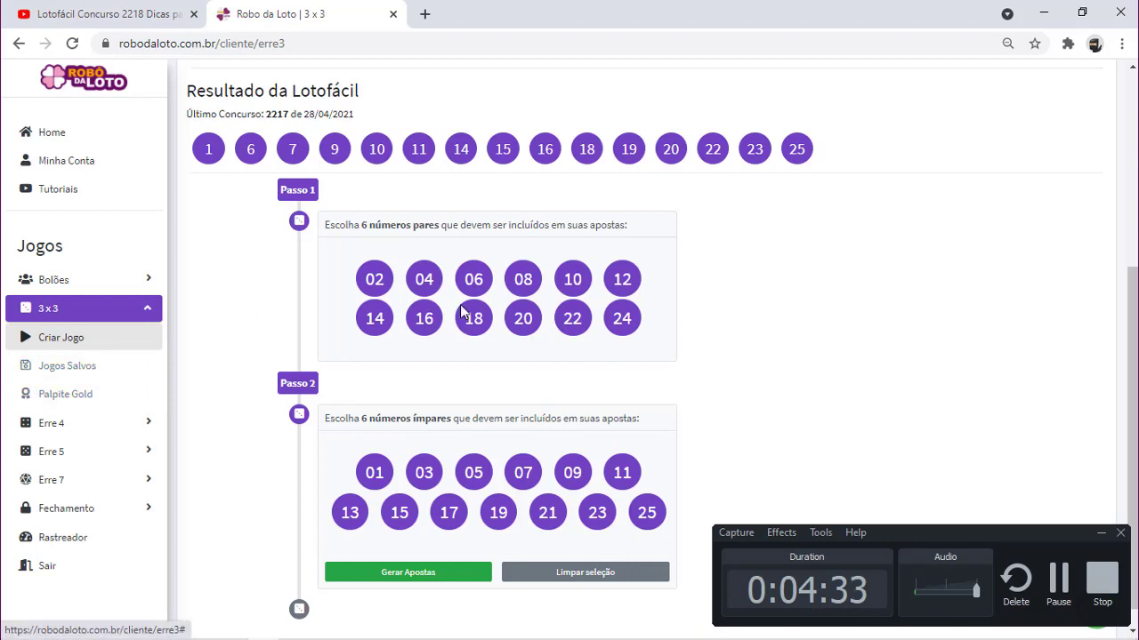
click(580, 327)
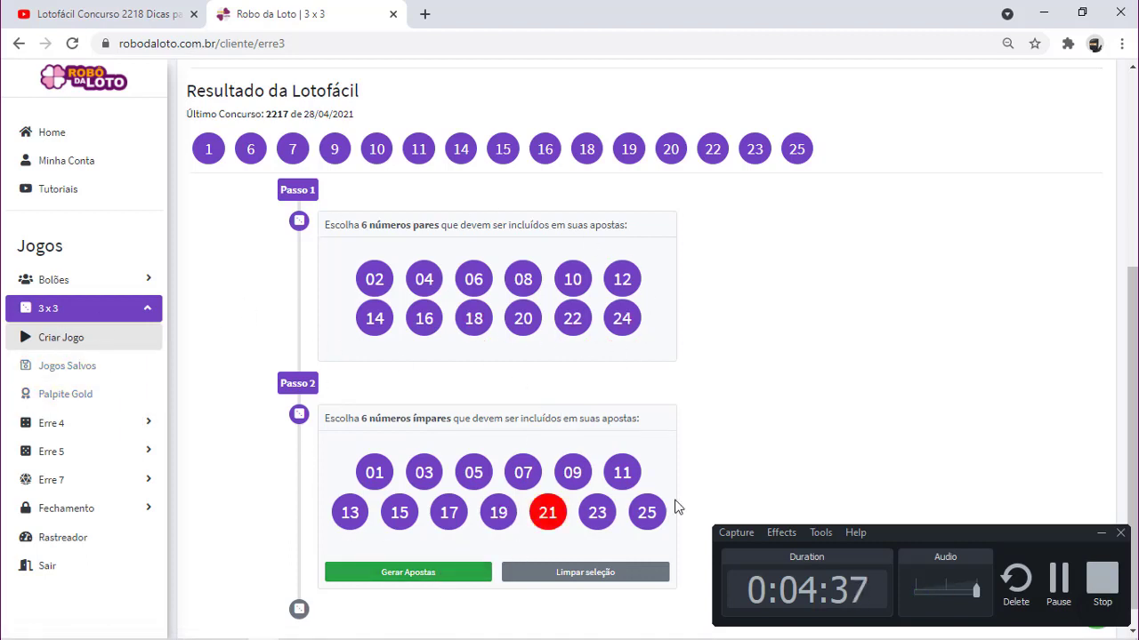
click(1100, 532)
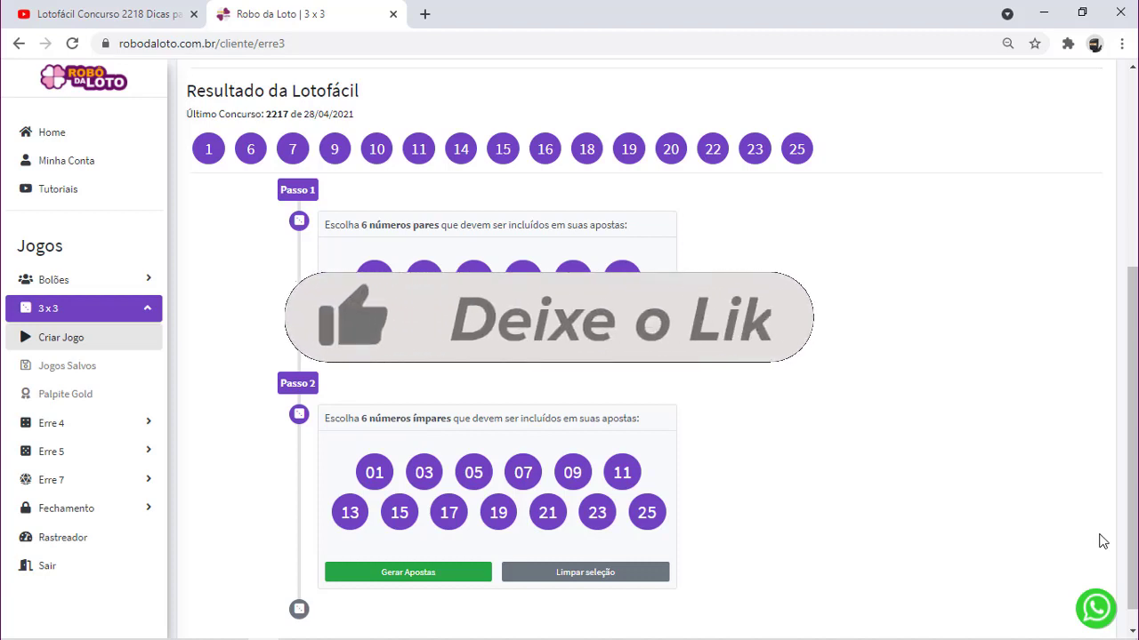
Look through the Robô da Loto home page down to the Elity credits and latest result, and open the Bolões groups list
click(78, 134)
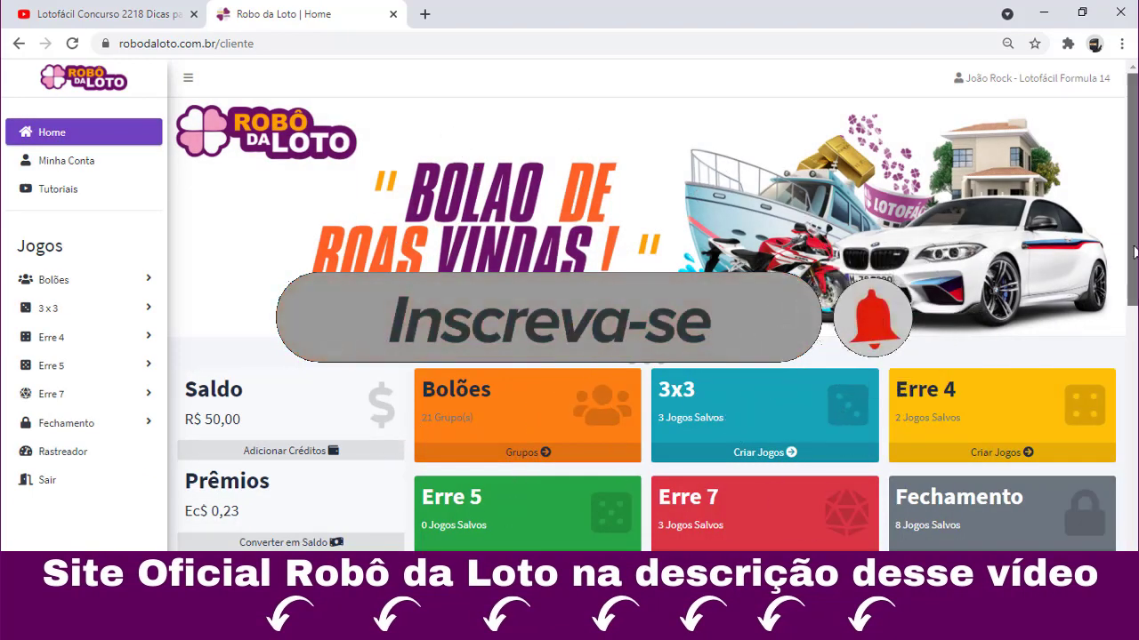
scroll(648, 303, down, 3)
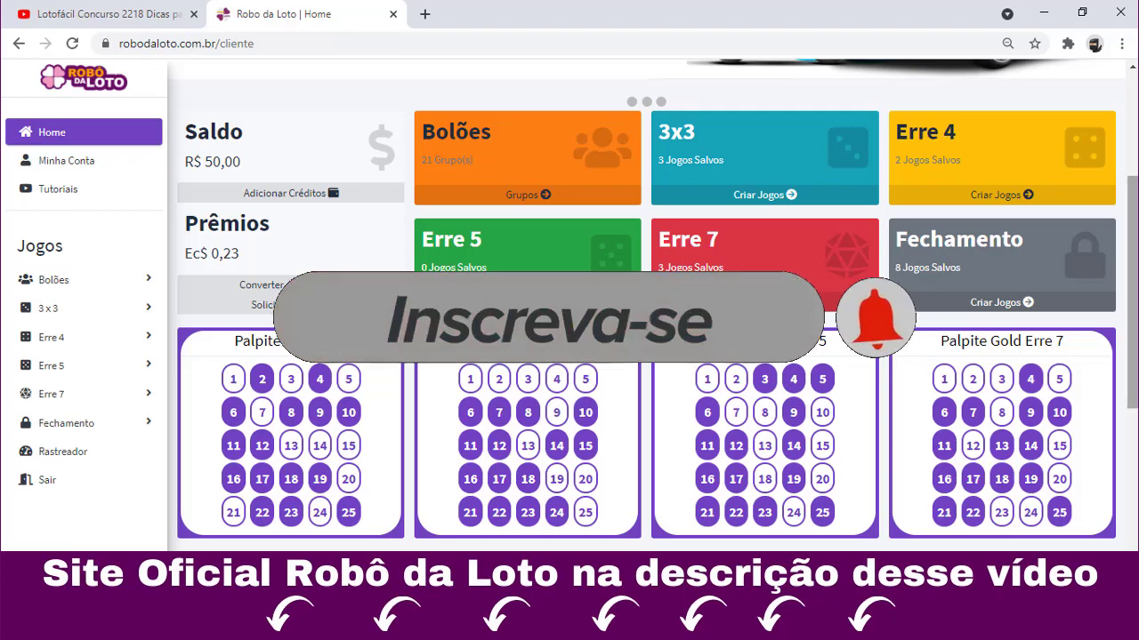
scroll(648, 303, up, 3)
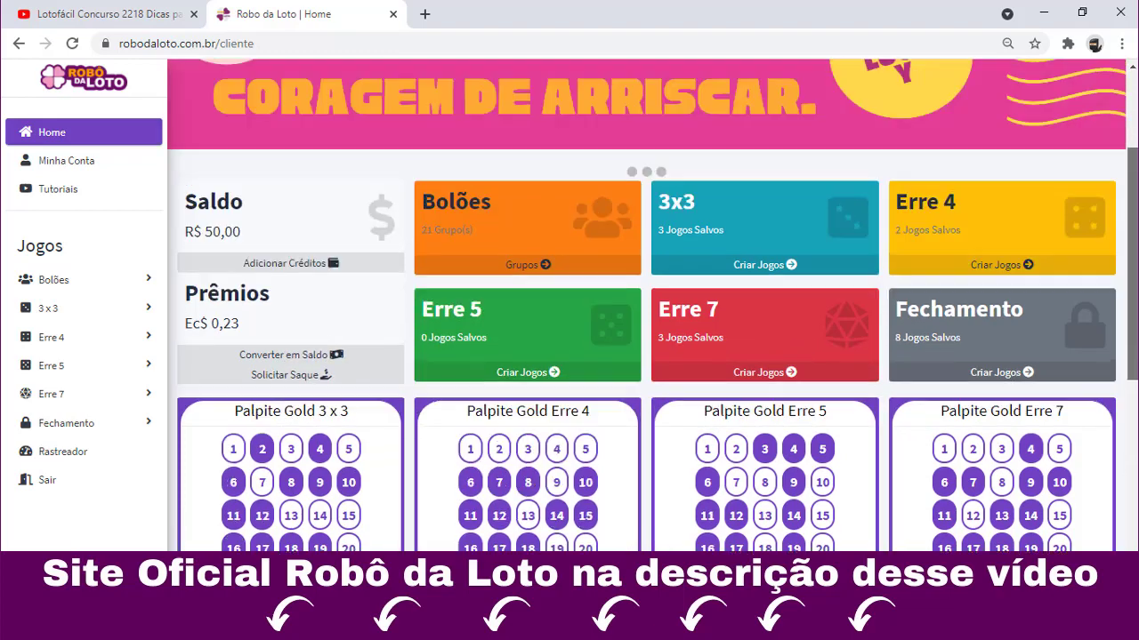
scroll(648, 302, down, 3)
scroll(412, 432, down, 4)
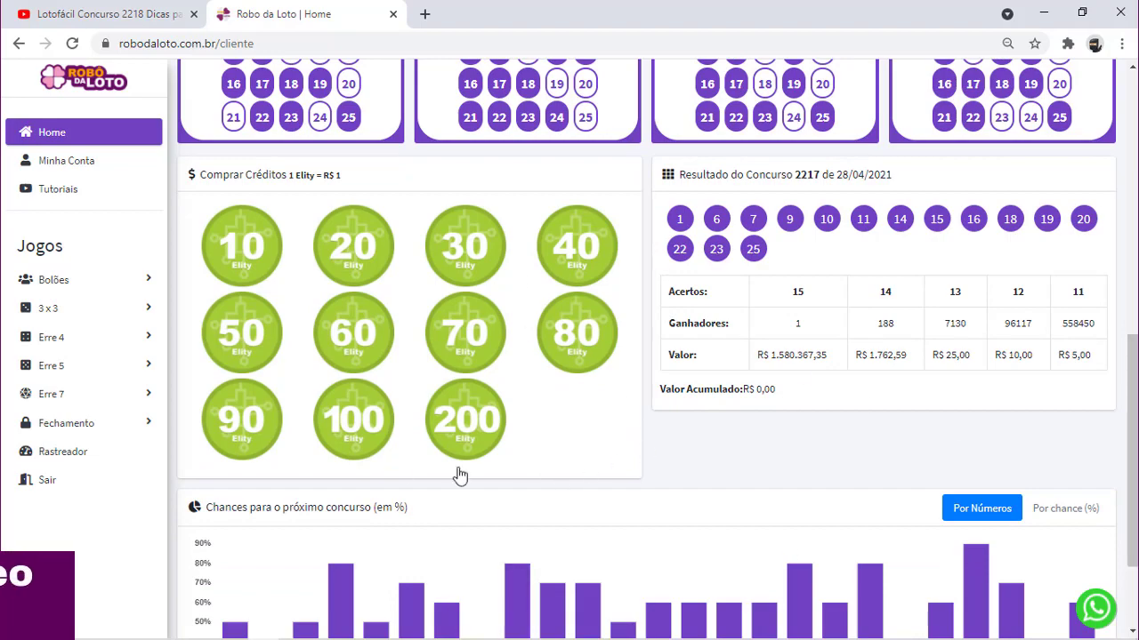
scroll(1135, 492, up, 6)
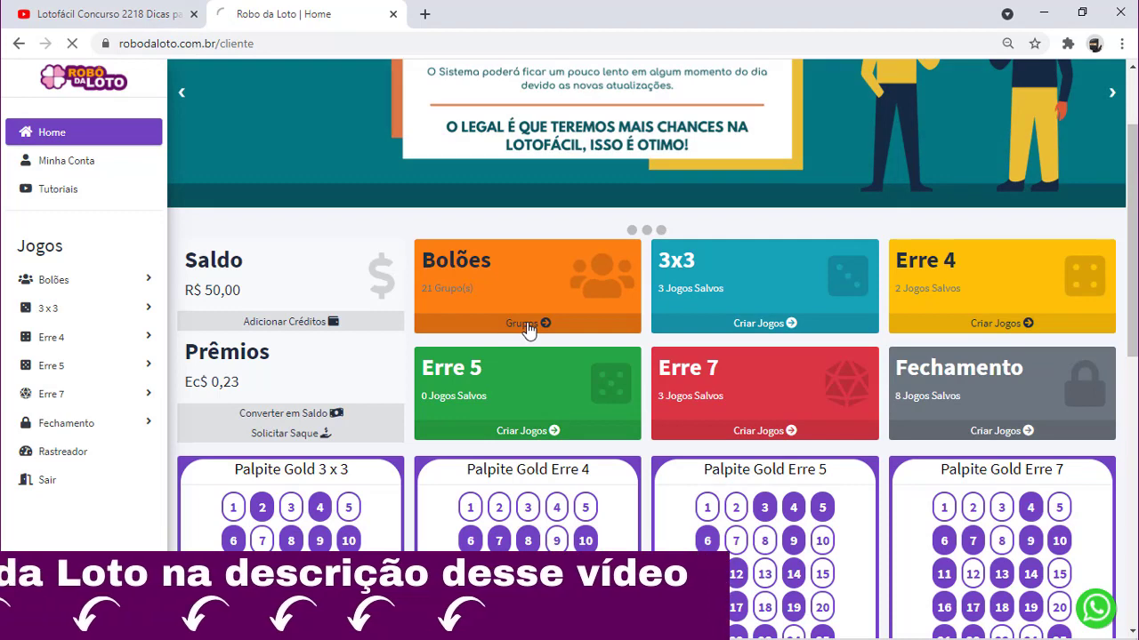
click(528, 326)
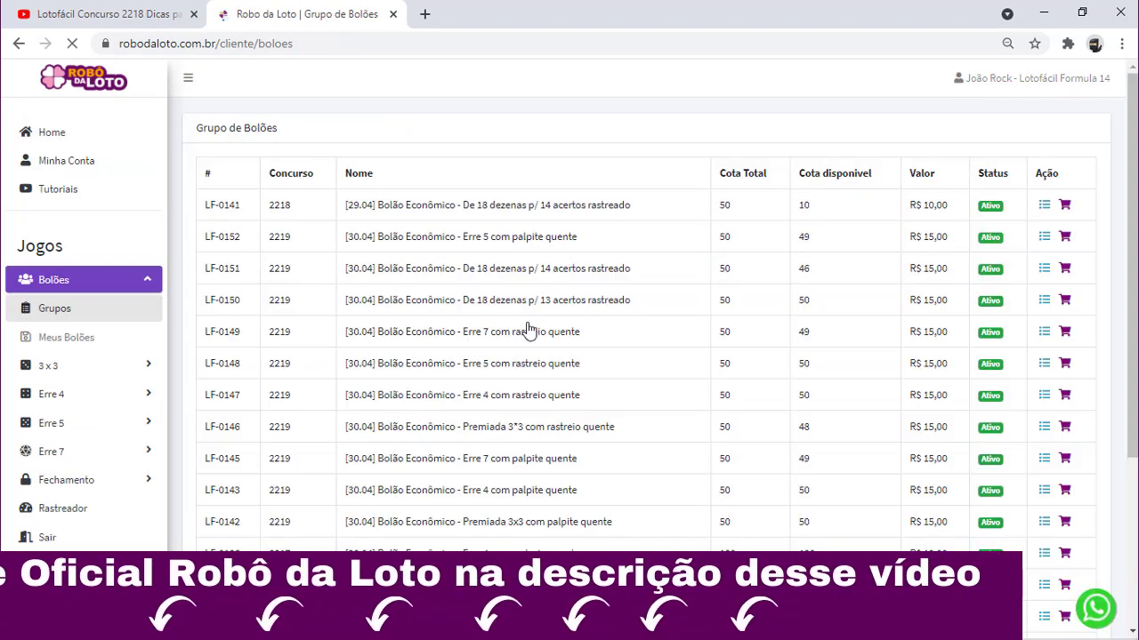